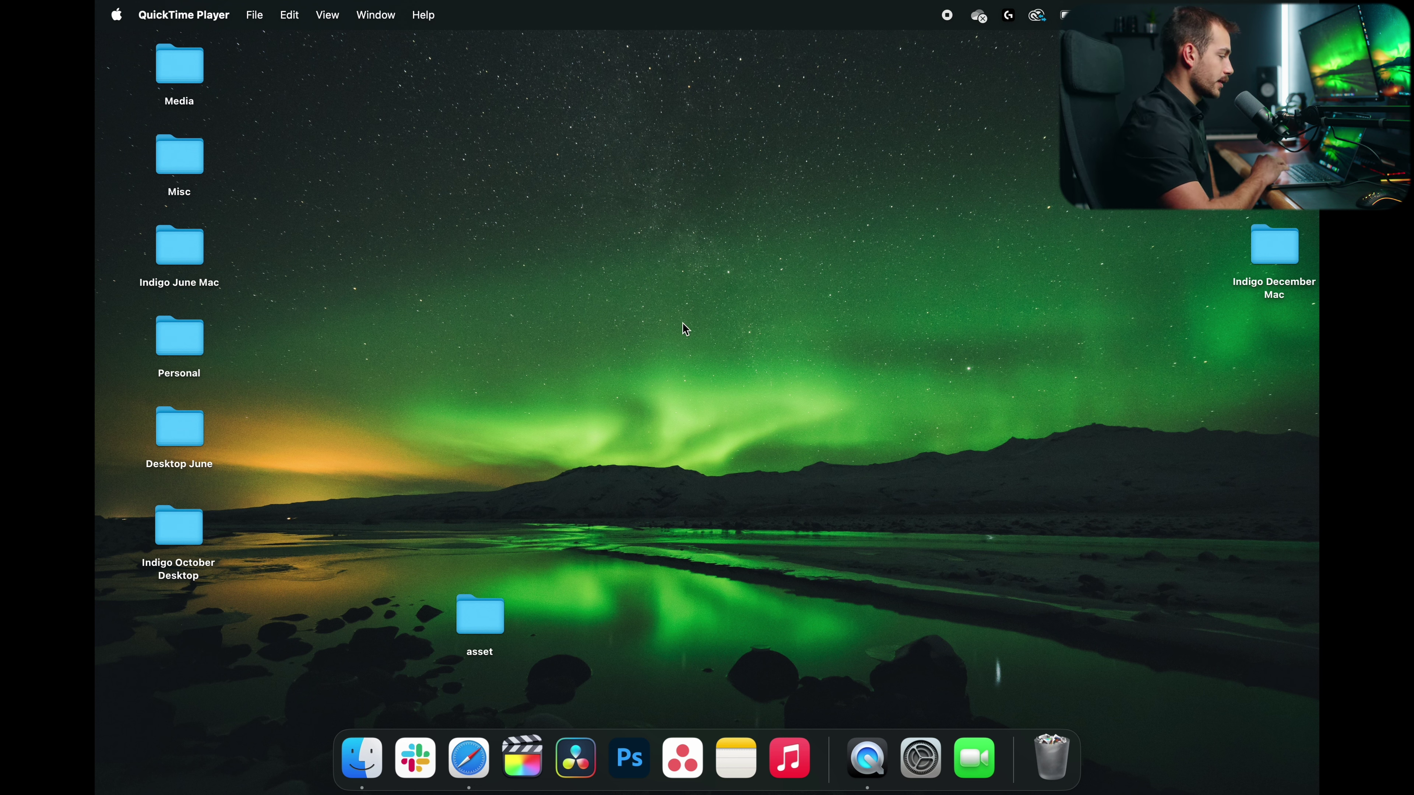
# Step: Open the Storage page under General in System Settings and review the space used by each category
pyautogui.click(114, 15)
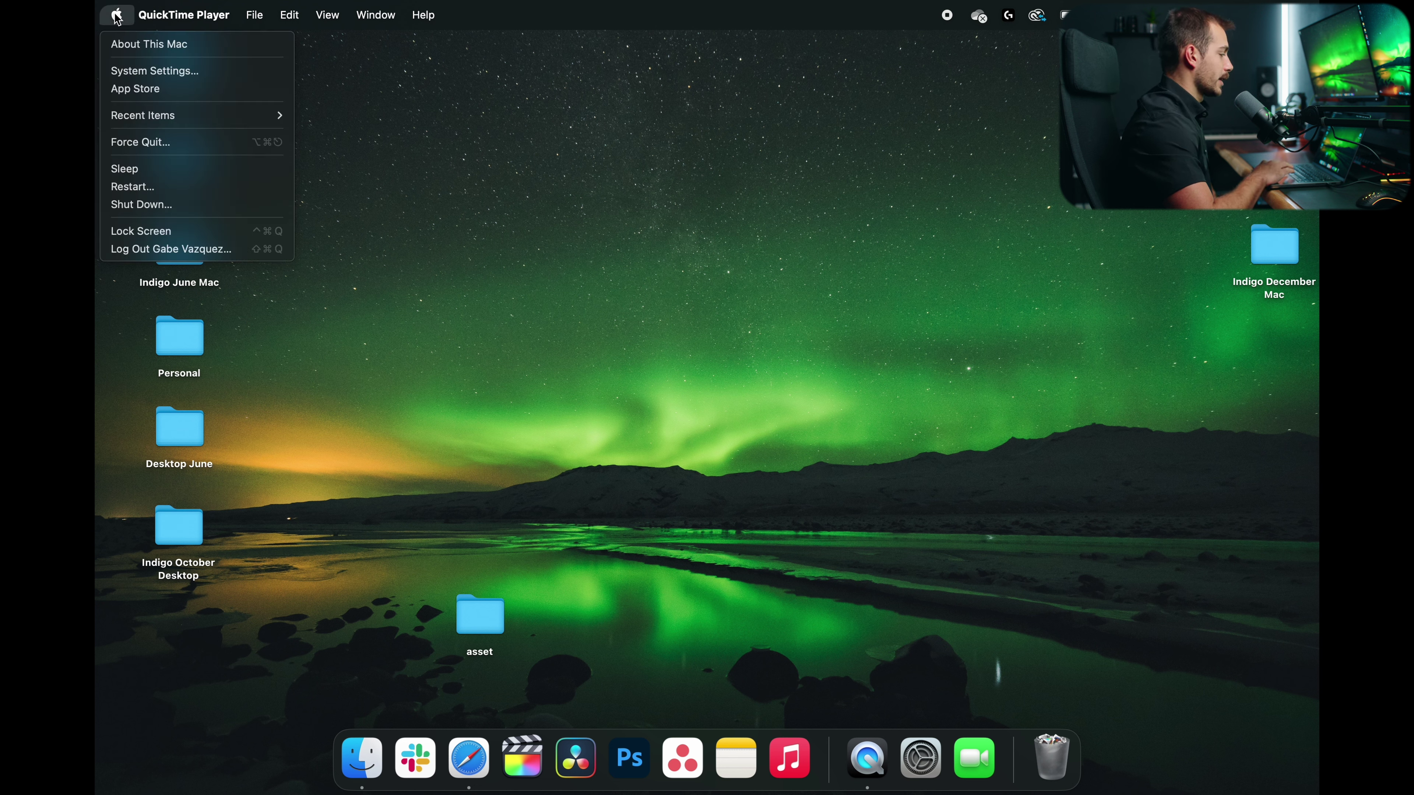
pyautogui.click(147, 71)
pyautogui.click(439, 520)
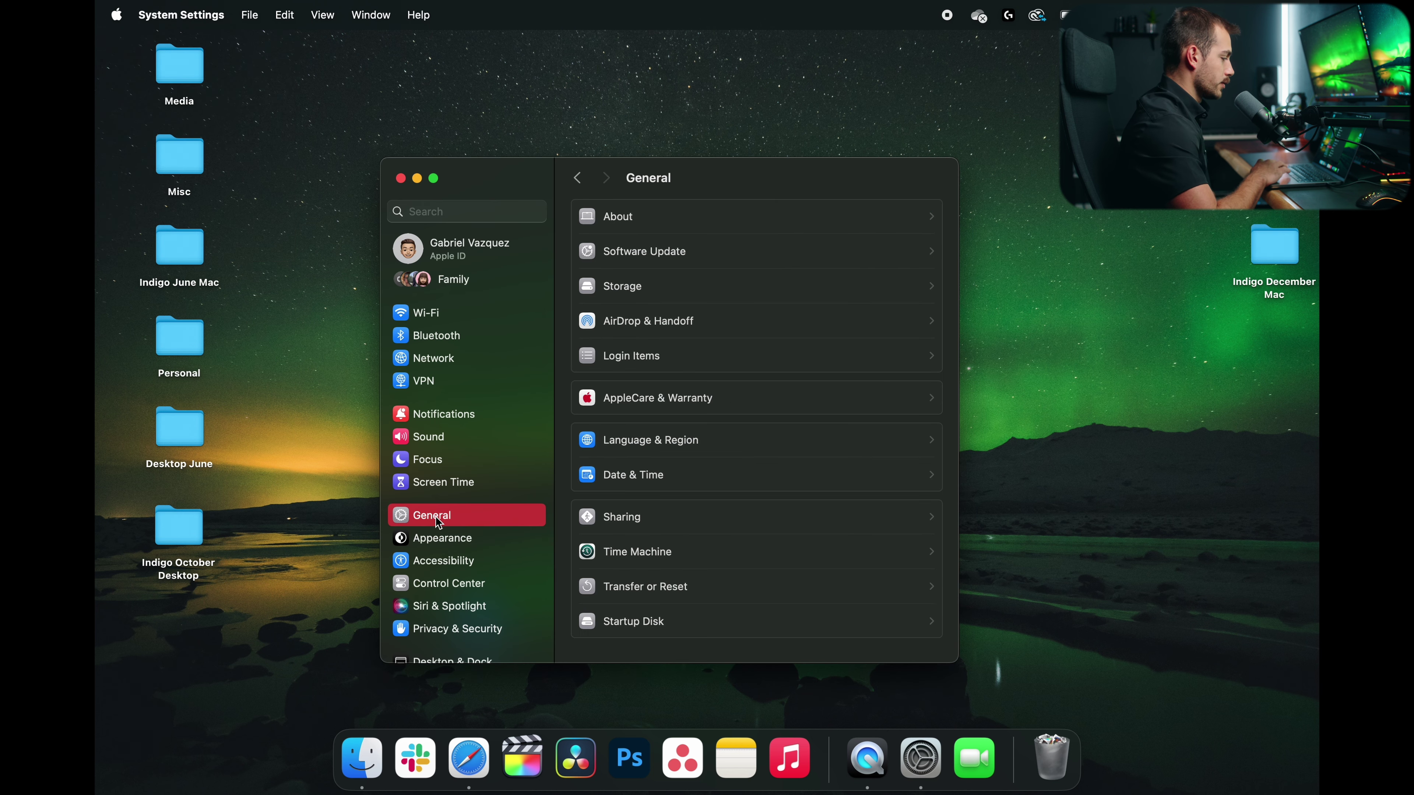
pyautogui.click(634, 288)
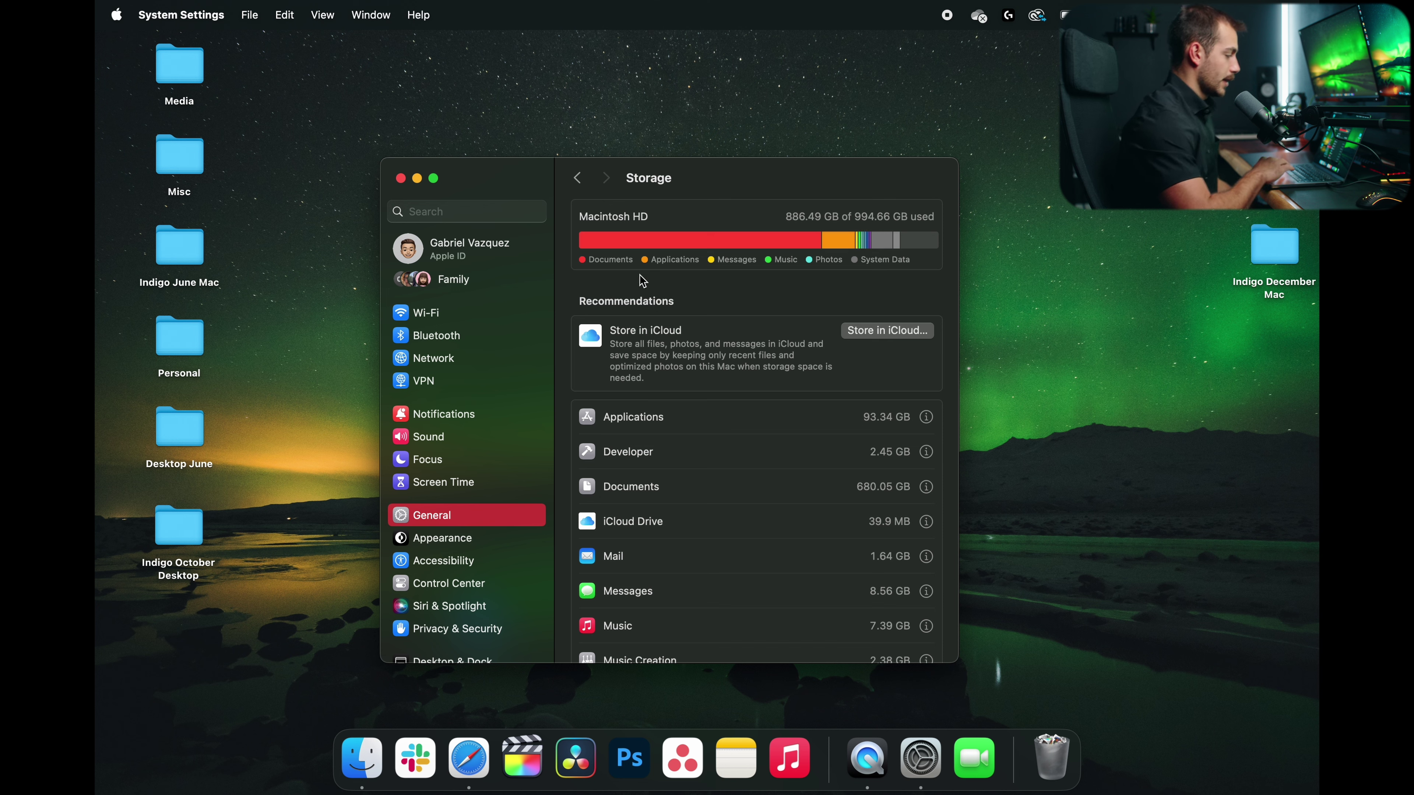
pyautogui.click(890, 508)
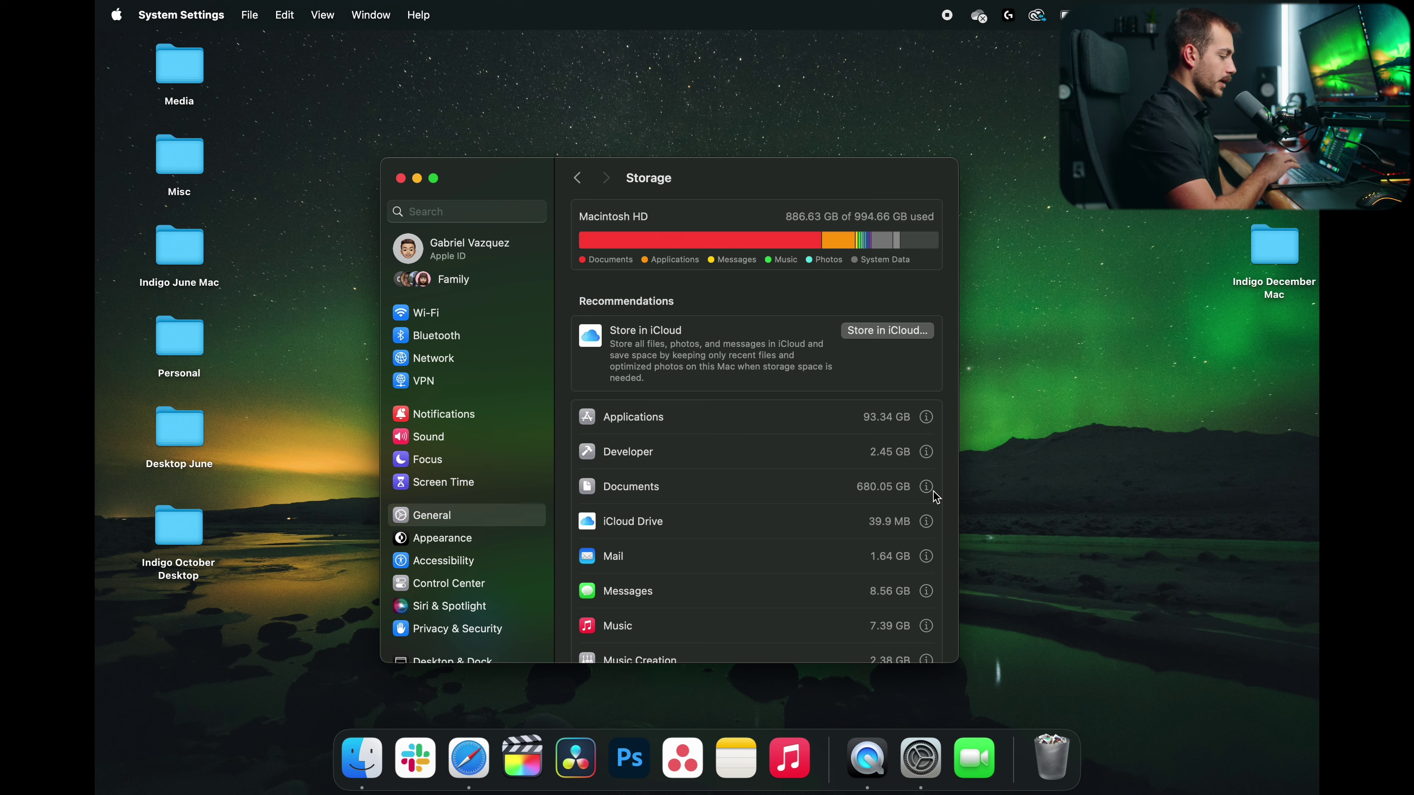
pyautogui.scroll(-5, 768, 548)
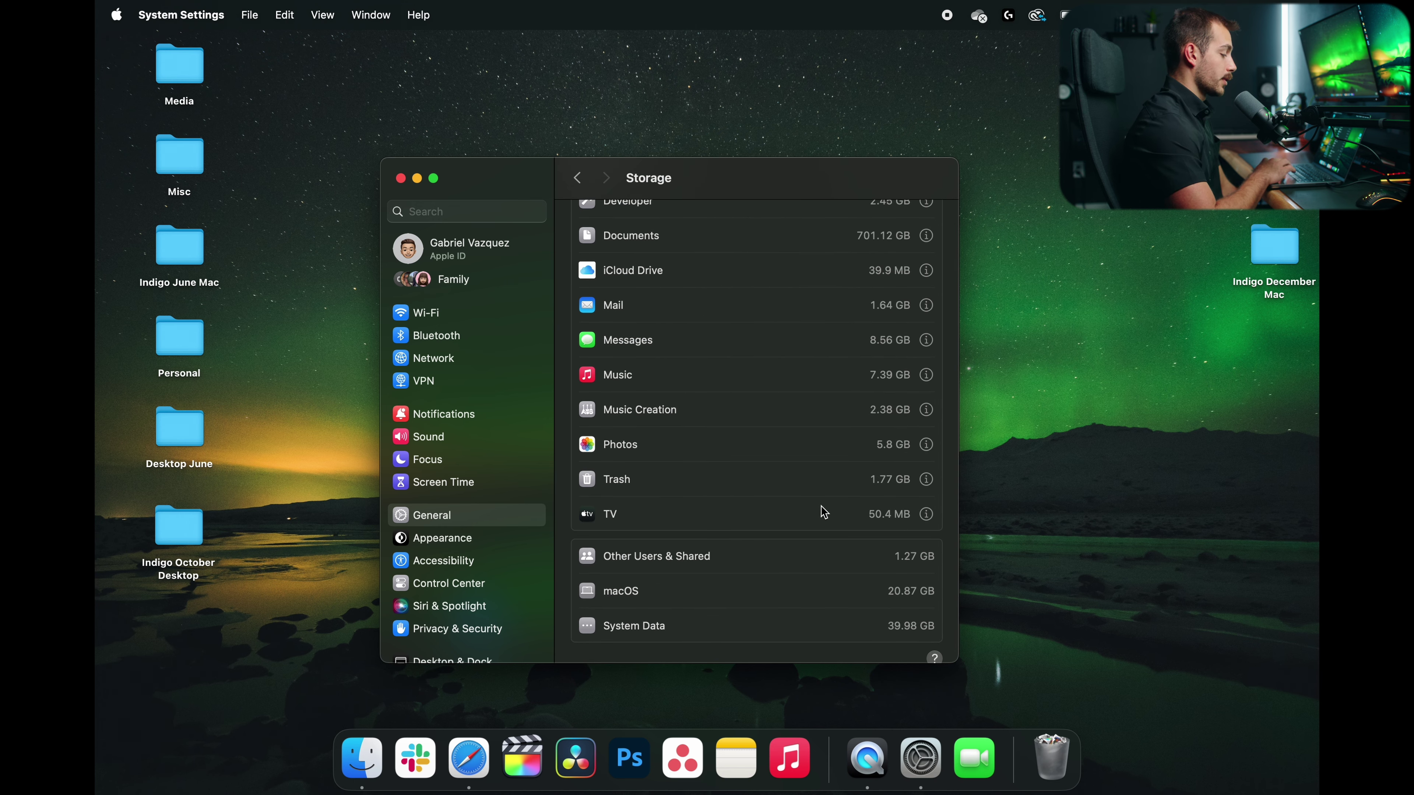
pyautogui.scroll(5, 823, 513)
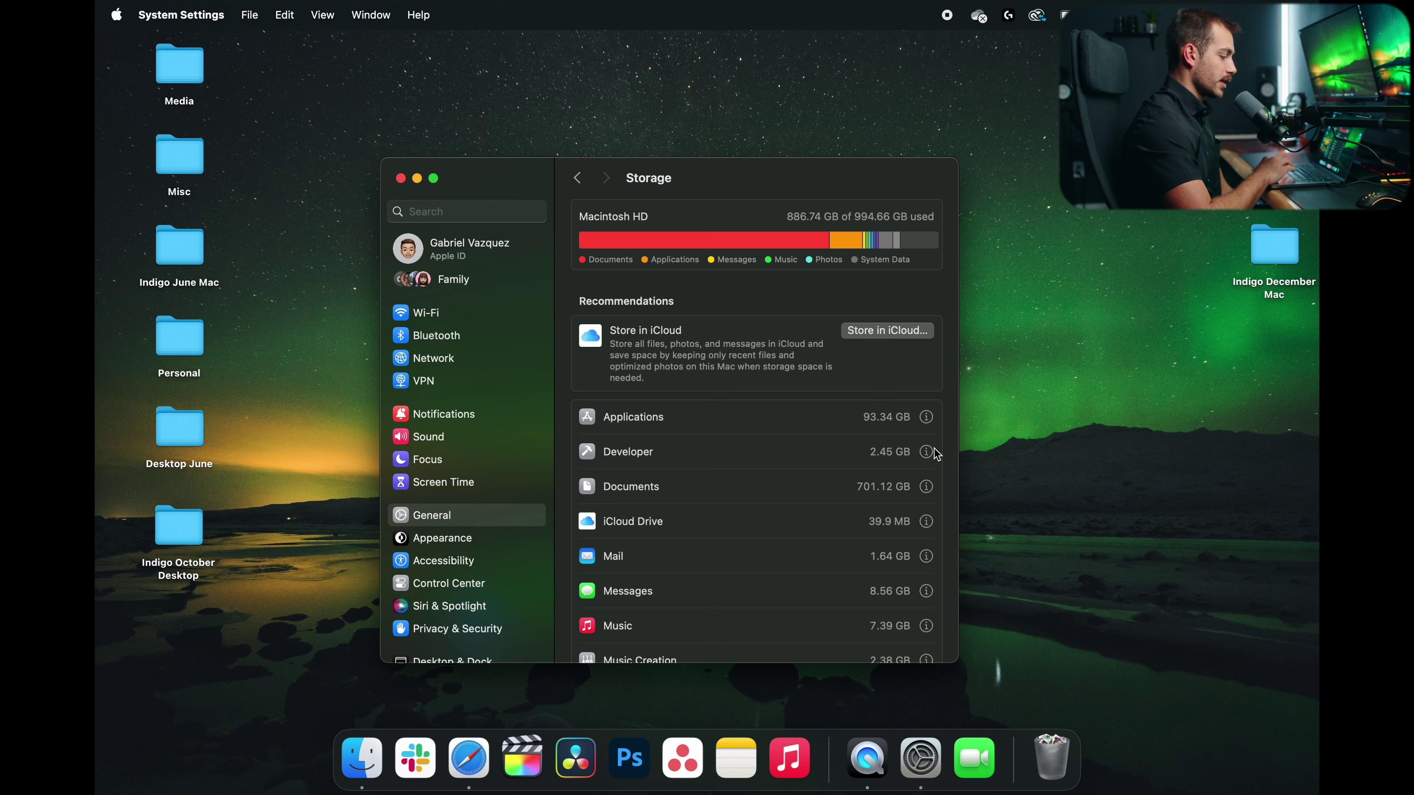
# Step: Permanently delete the largest ZIP archive from the large files listed under the Documents storage category
pyautogui.click(926, 487)
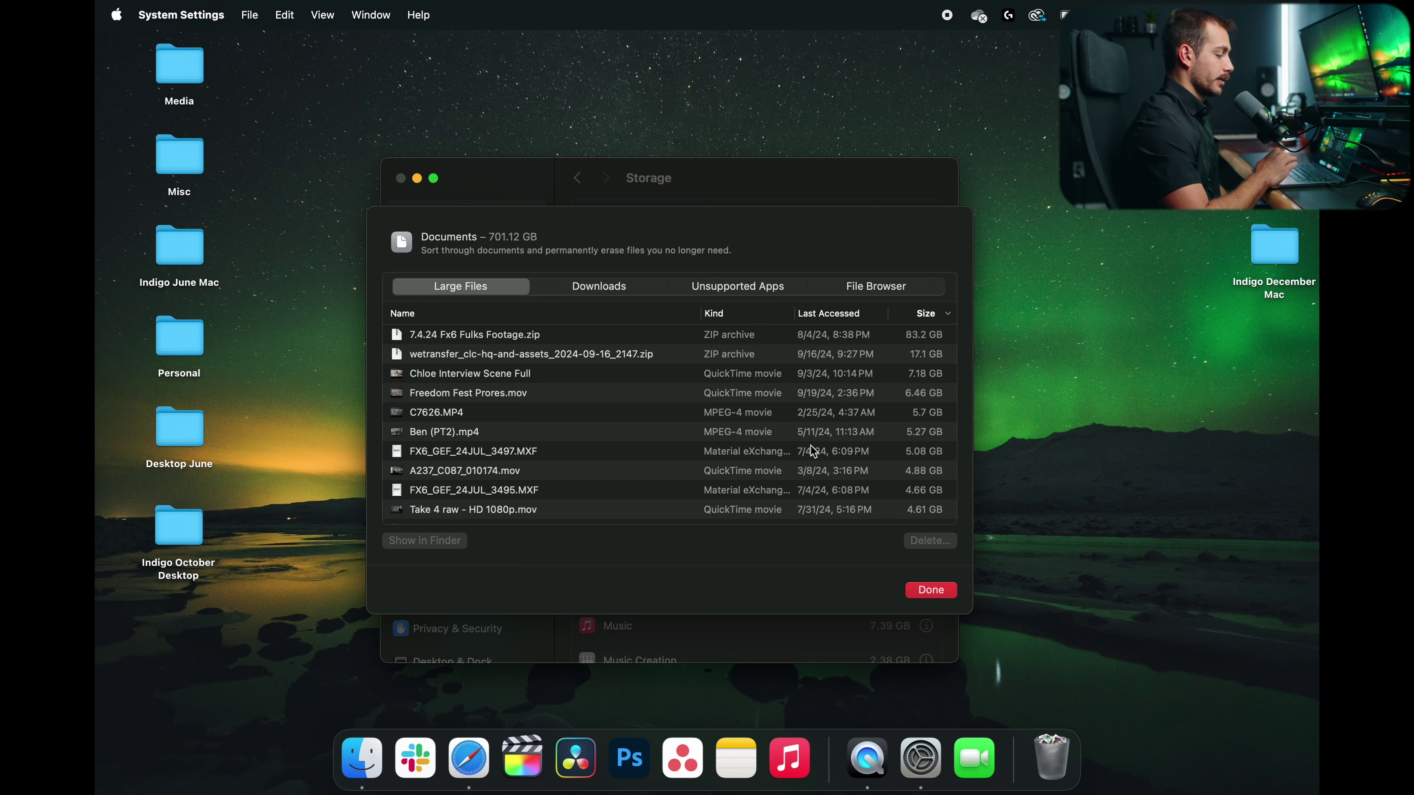
pyautogui.scroll(2, 656, 414)
pyautogui.click(531, 336)
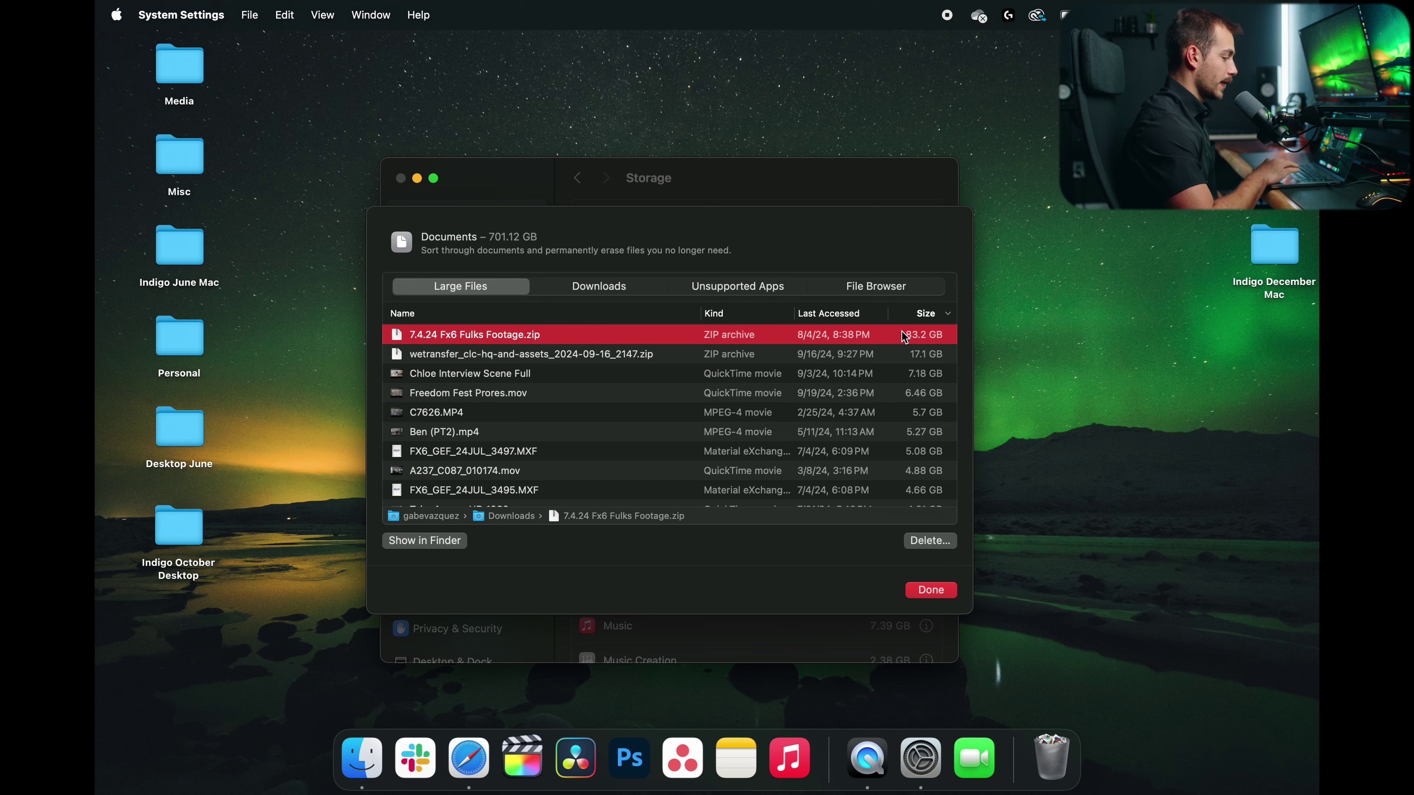
pyautogui.click(933, 547)
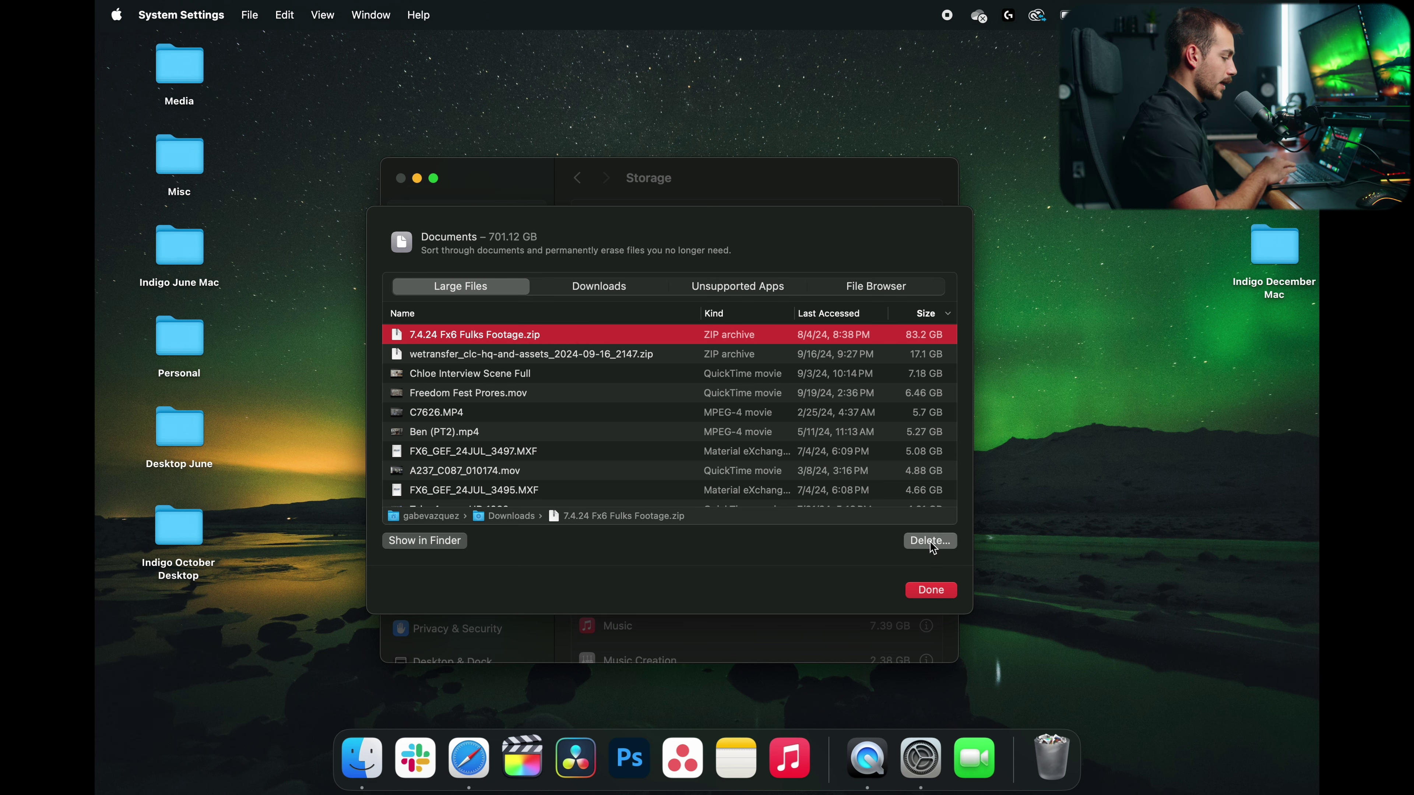
pyautogui.click(724, 485)
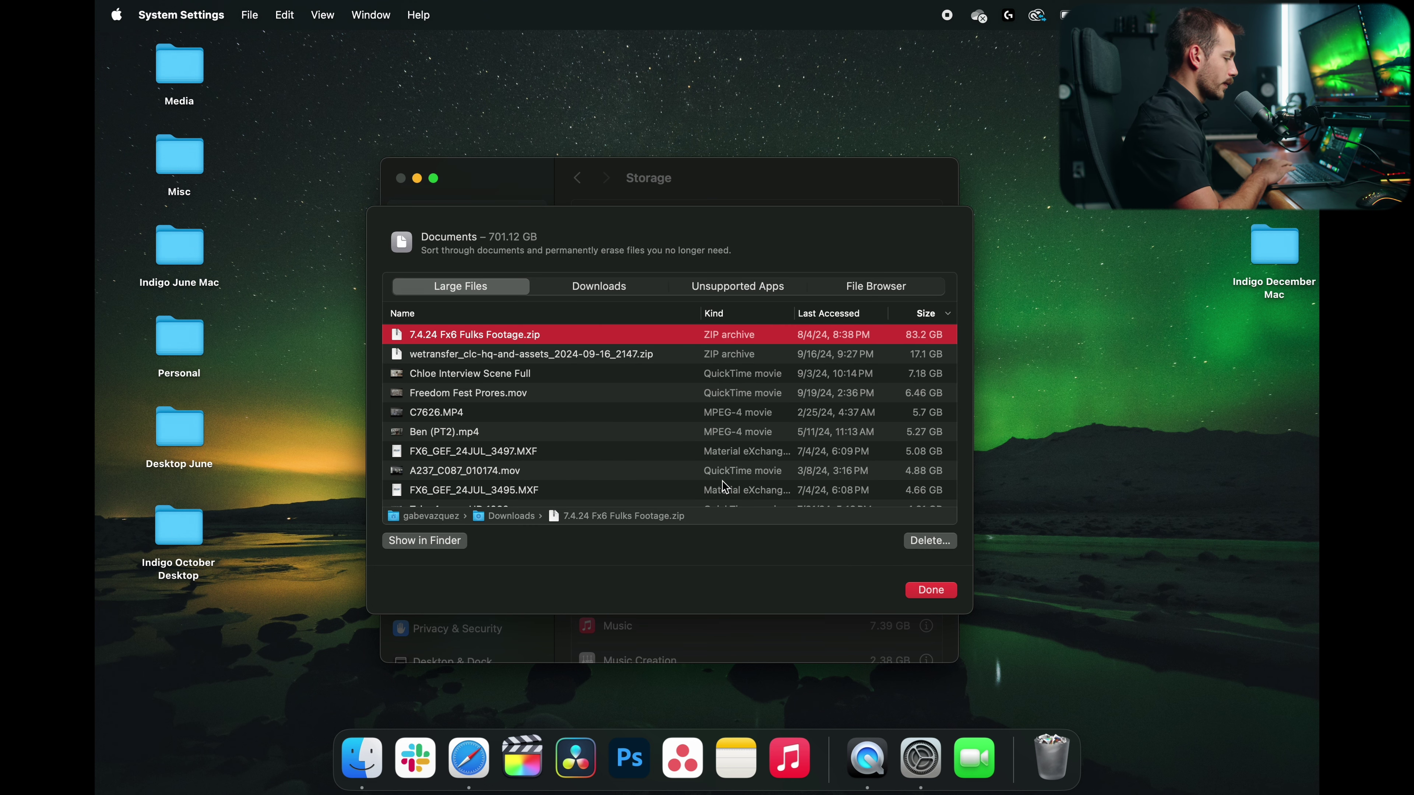
# Step: Select ten large files, including Freedom Fest Prores.mov, C7626.MP4 and FX6_GEF_24JUL_3497.MXF, permanently delete them, and close the Documents storage details
pyautogui.click(864, 356)
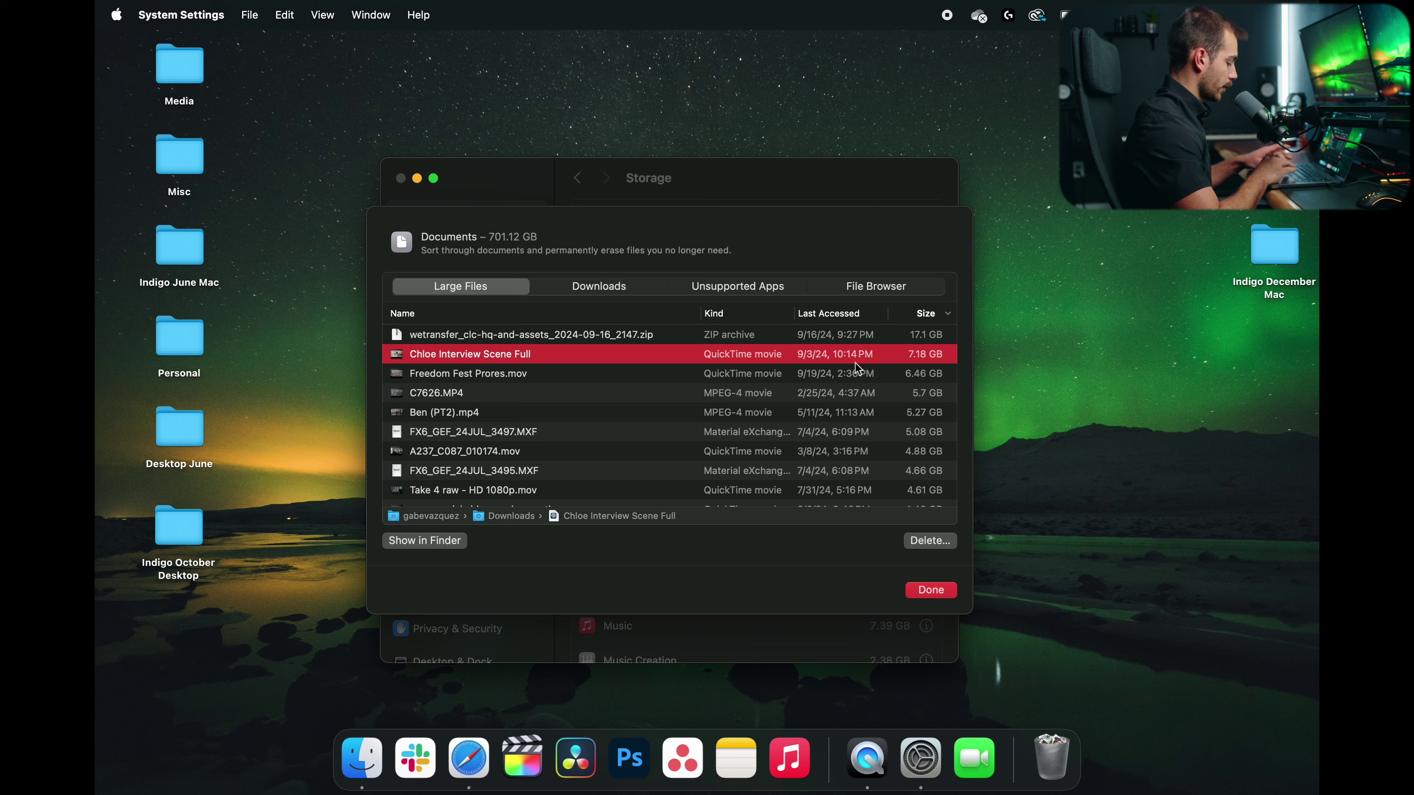
pyautogui.keyDown('shift'); pyautogui.click(671, 379); pyautogui.keyUp('shift')
pyautogui.scroll(-2, 690, 389)
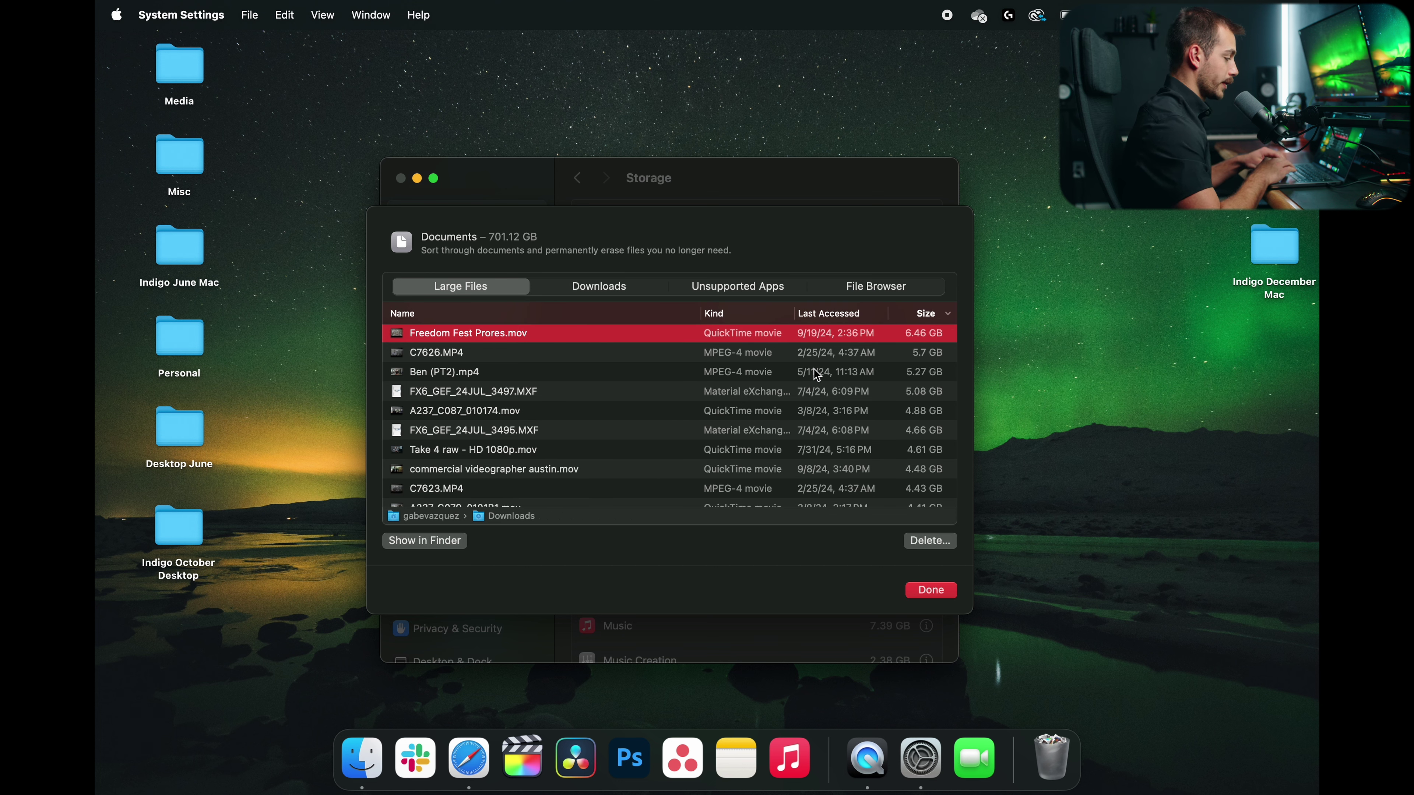
pyautogui.keyDown('super'); pyautogui.click(640, 393); pyautogui.keyUp('super')
pyautogui.keyDown('super'); pyautogui.click(560, 431); pyautogui.keyUp('super')
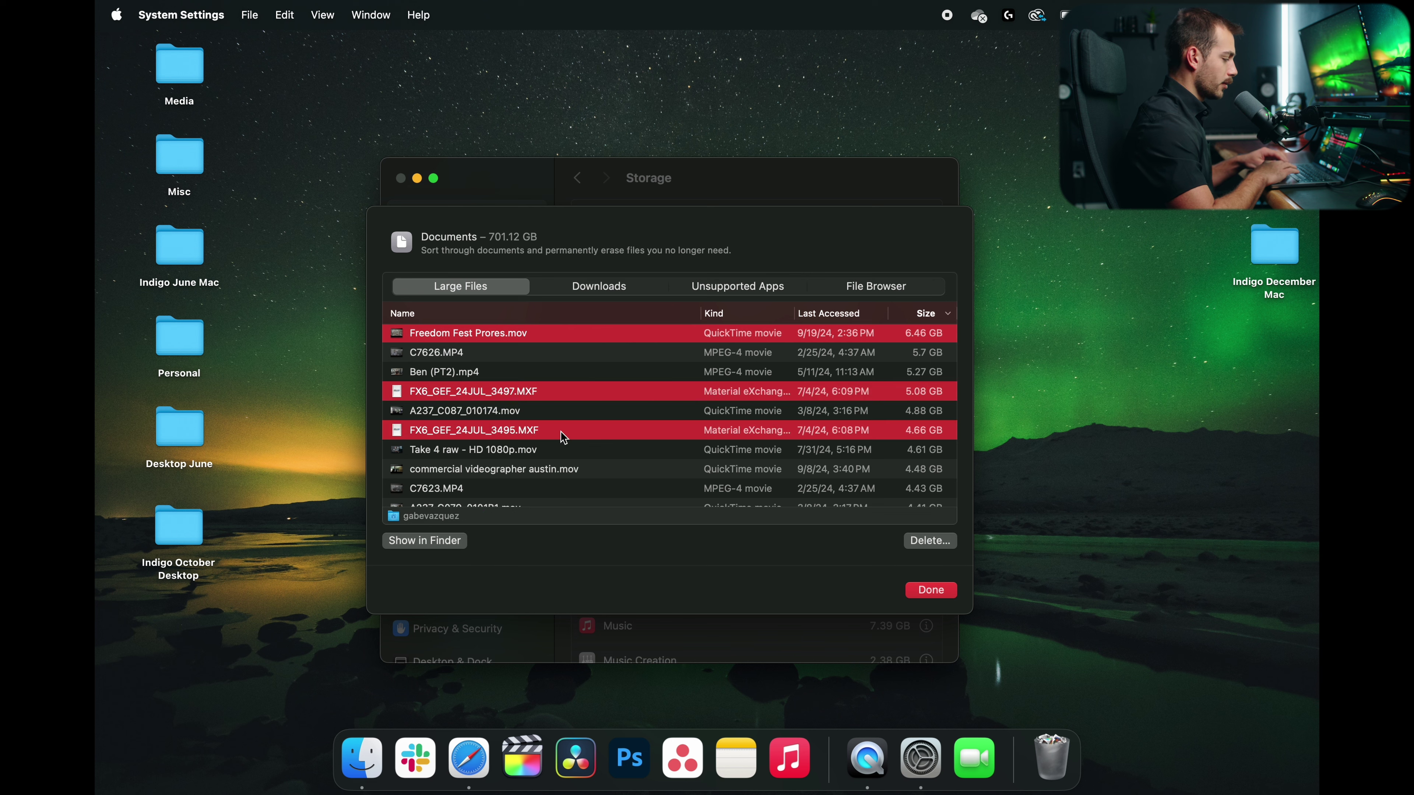
pyautogui.scroll(-3, 663, 417)
pyautogui.scroll(3, 662, 417)
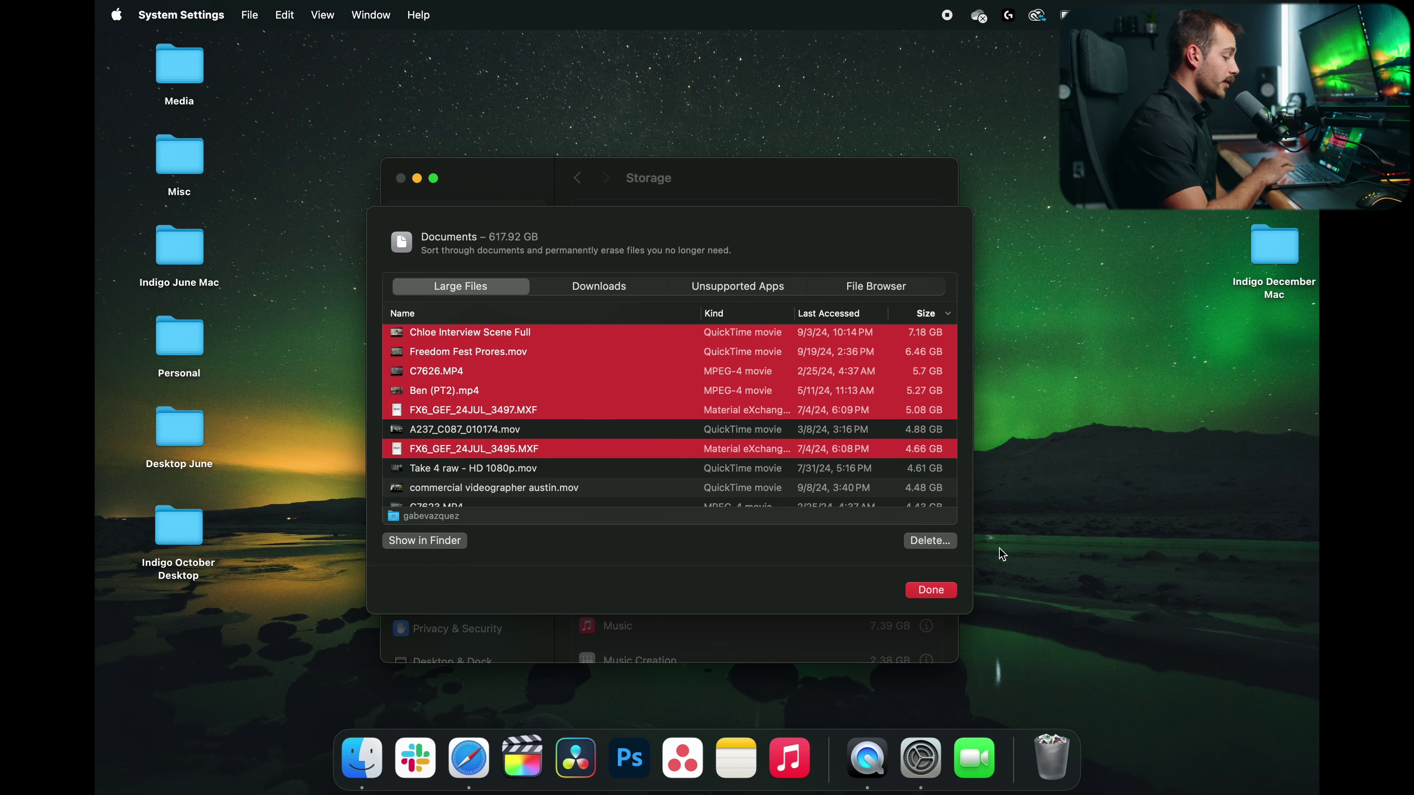
pyautogui.click(938, 549)
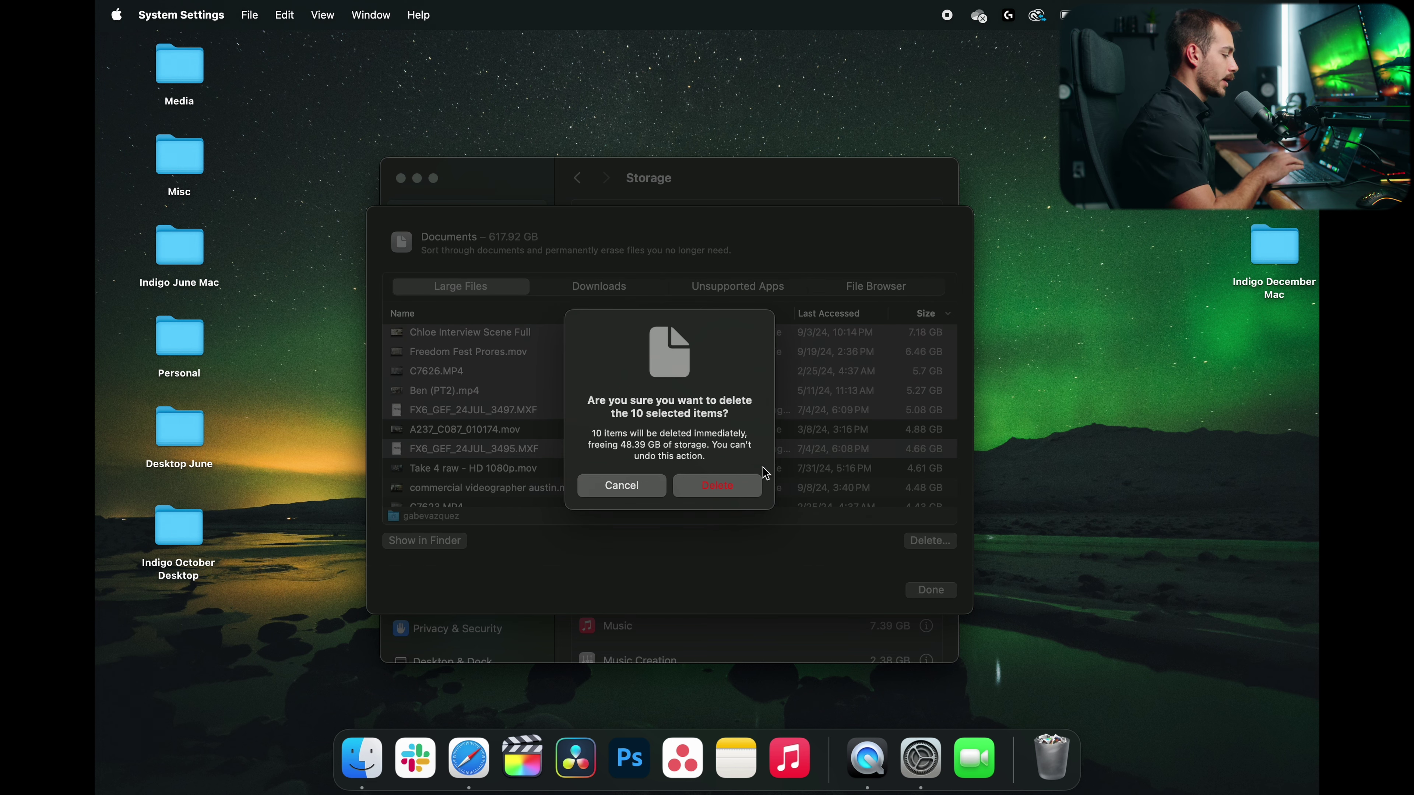
pyautogui.click(736, 488)
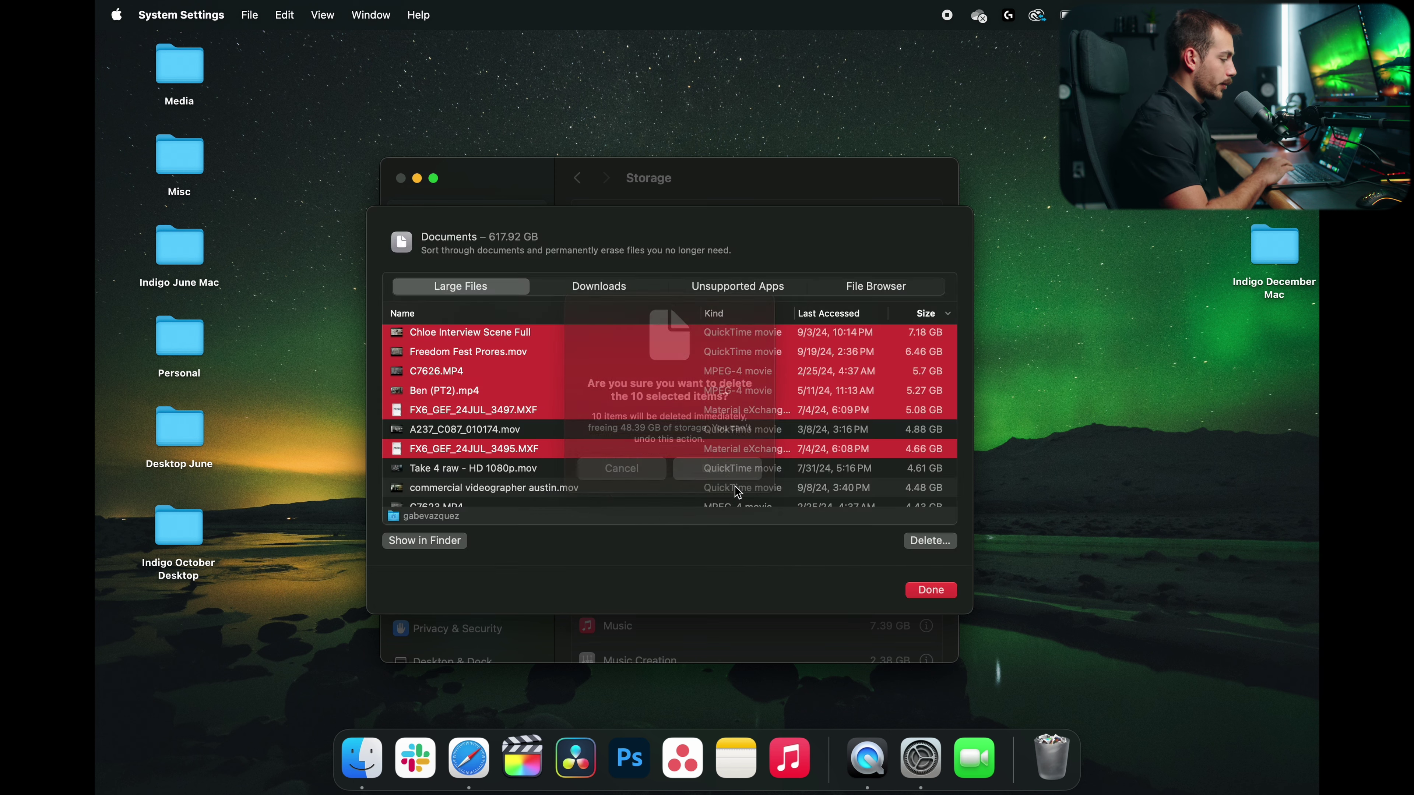
pyautogui.click(933, 591)
# Step: Browse the Downloads and Desktop folders in the Documents storage file browser and examine the contents of the Media folder
pyautogui.click(927, 486)
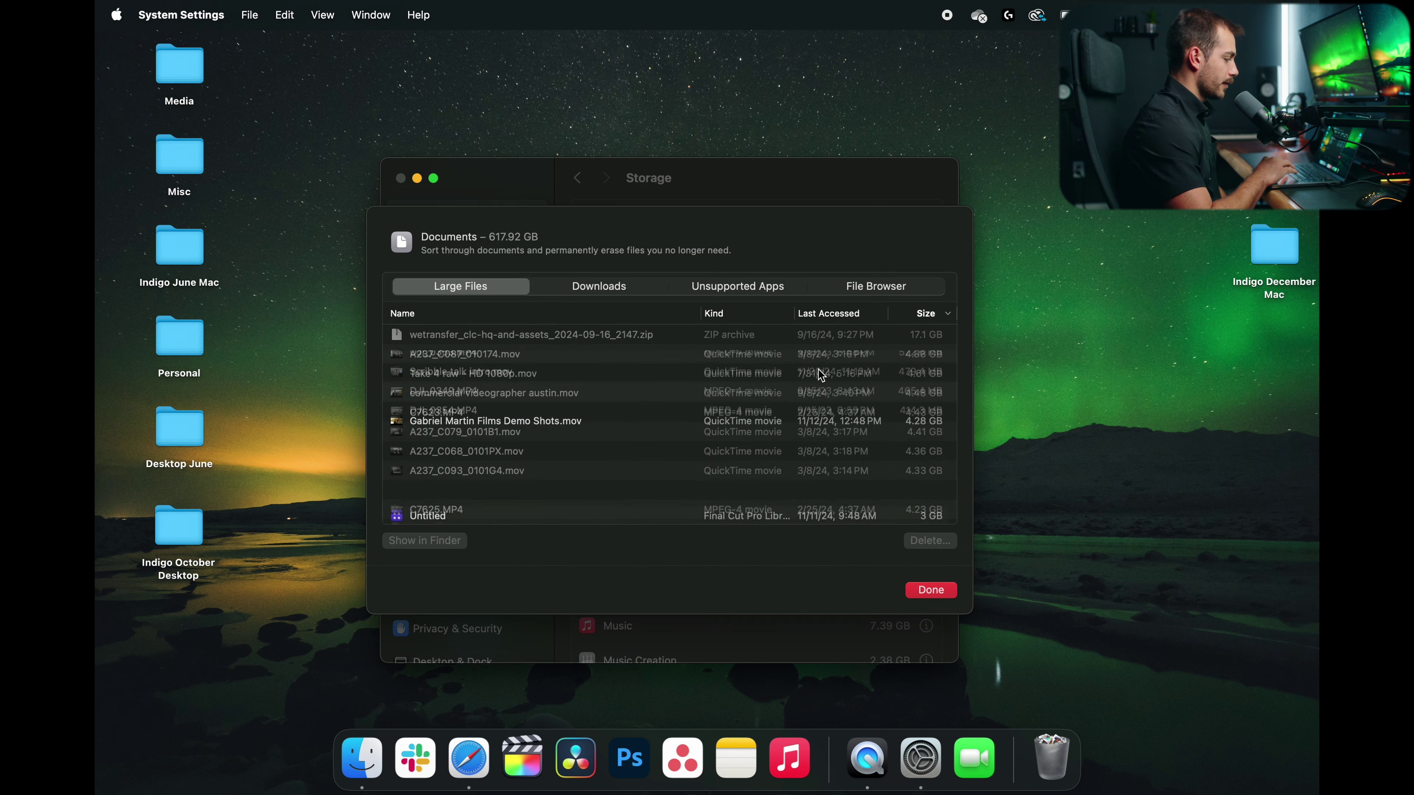
pyautogui.click(860, 286)
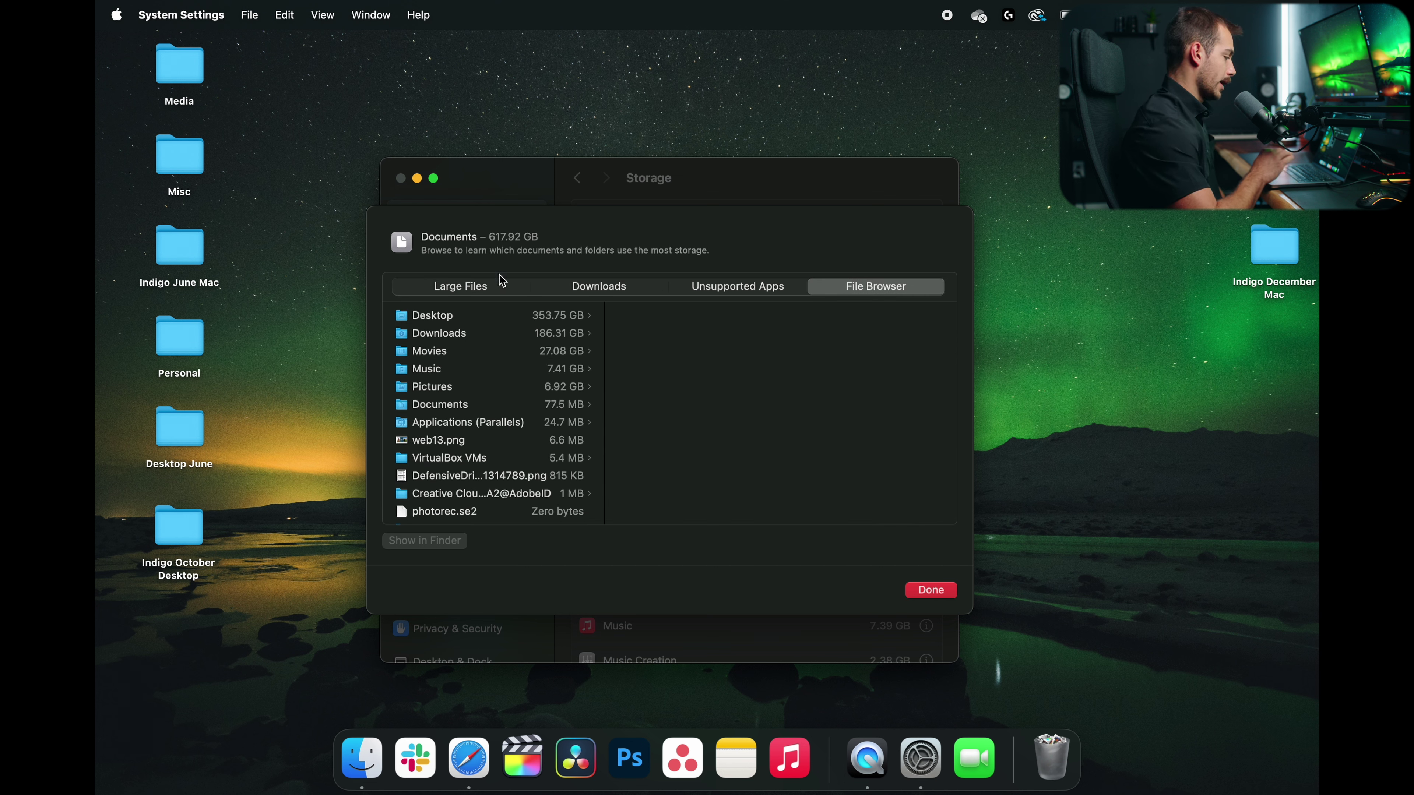
pyautogui.click(505, 335)
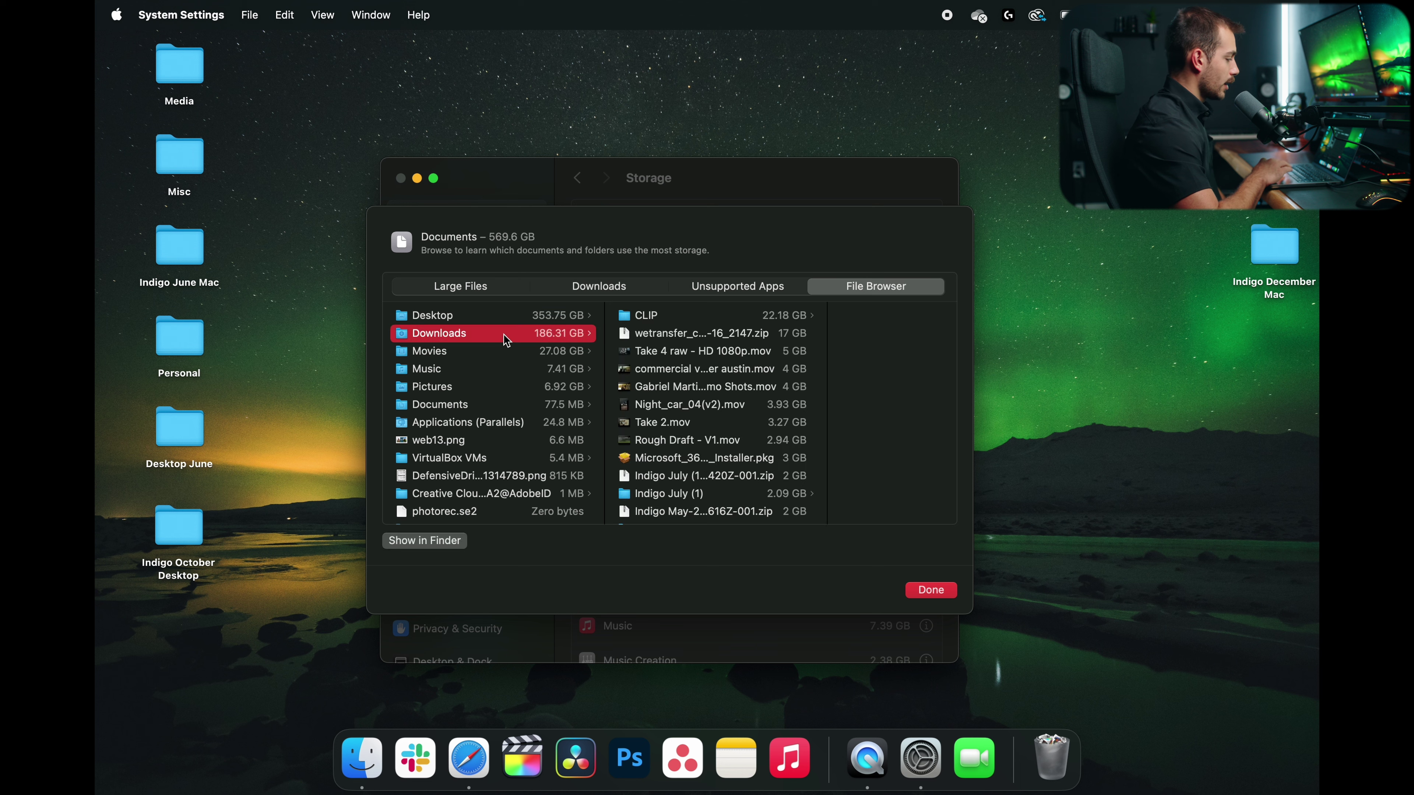
pyautogui.click(558, 317)
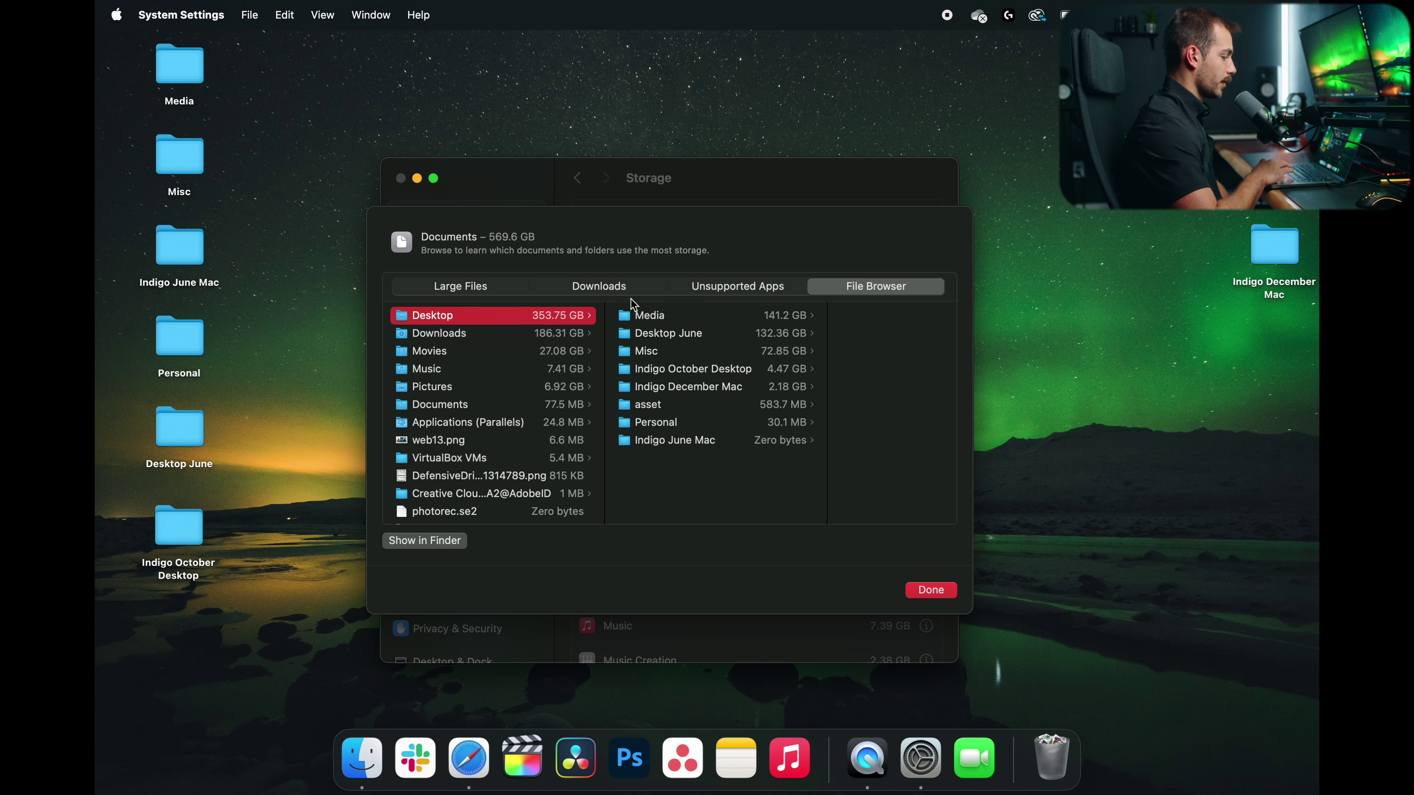
pyautogui.click(644, 321)
pyautogui.click(644, 321)
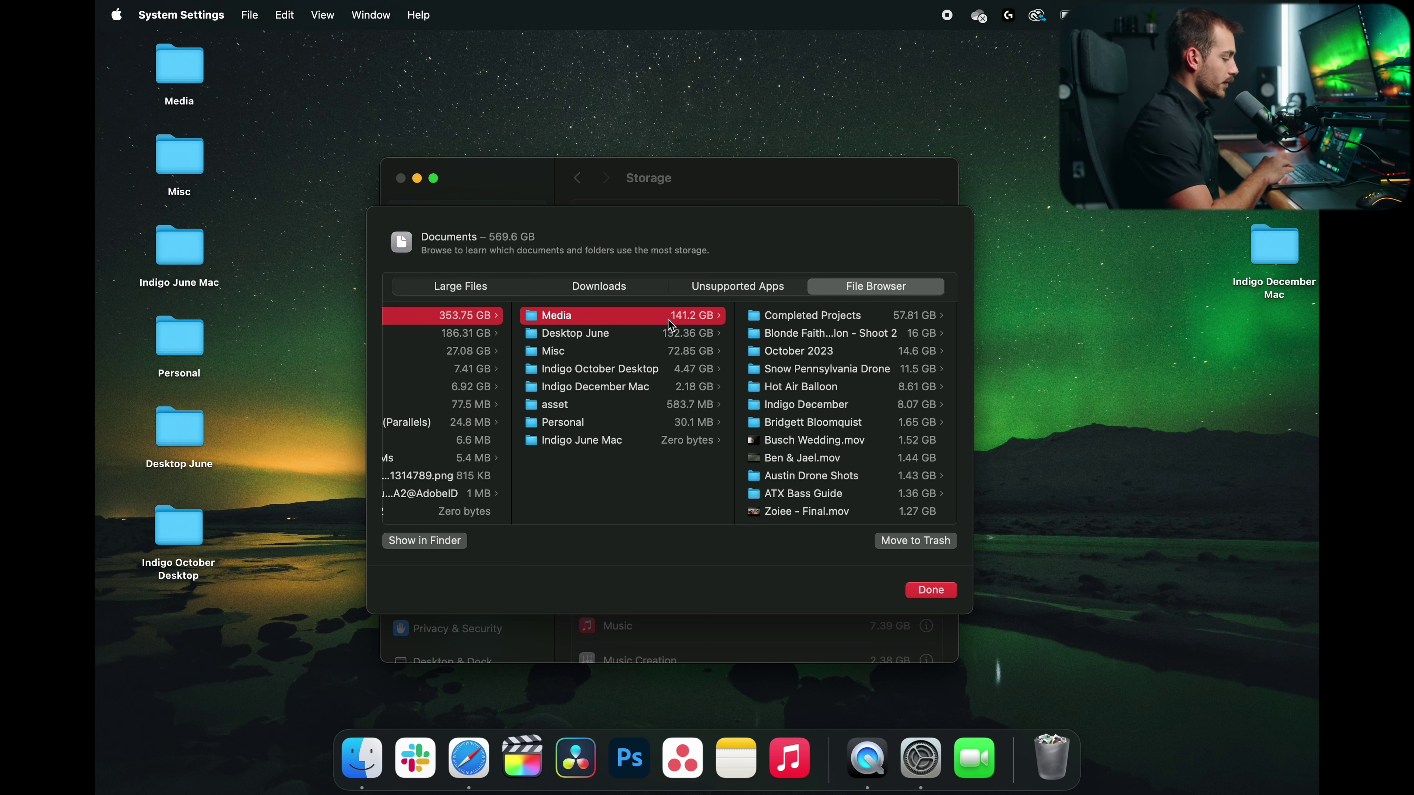
pyautogui.scroll(-8, 846, 372)
pyautogui.scroll(10, 846, 372)
pyautogui.scroll(-6, 847, 372)
pyautogui.scroll(8, 835, 371)
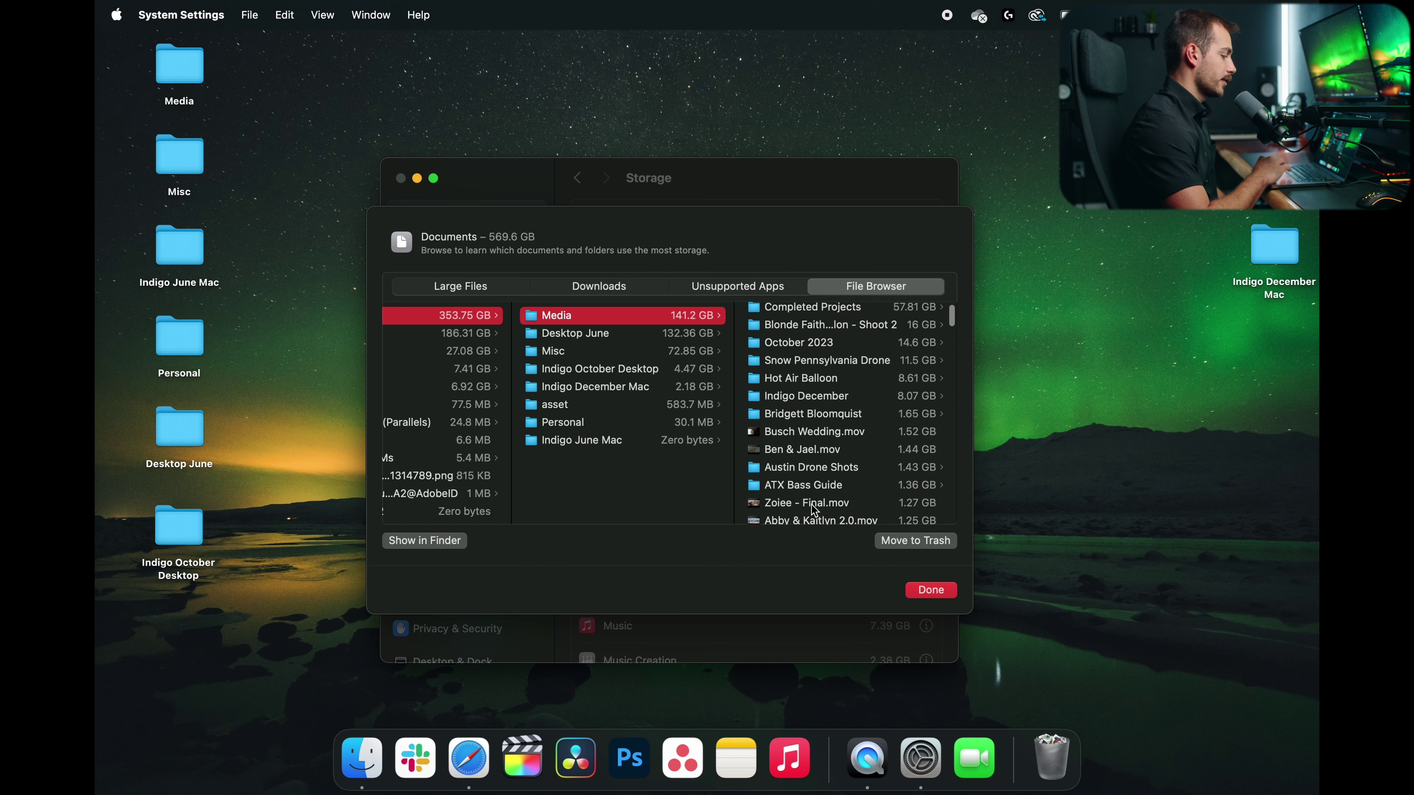
pyautogui.click(847, 316)
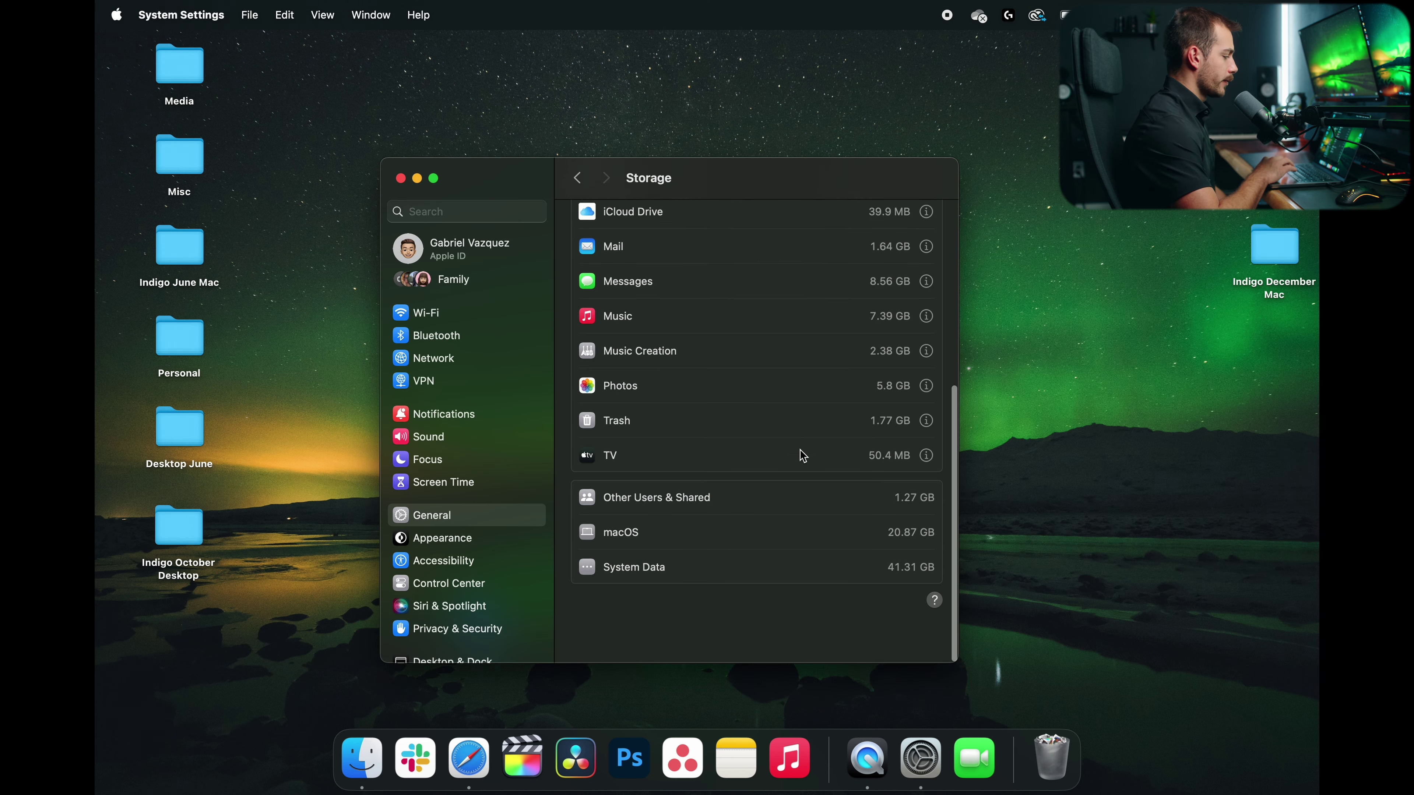
# Step: Review the storage usage bar and the remaining categories down to System Data, and close the settings window
pyautogui.scroll(1, 802, 462)
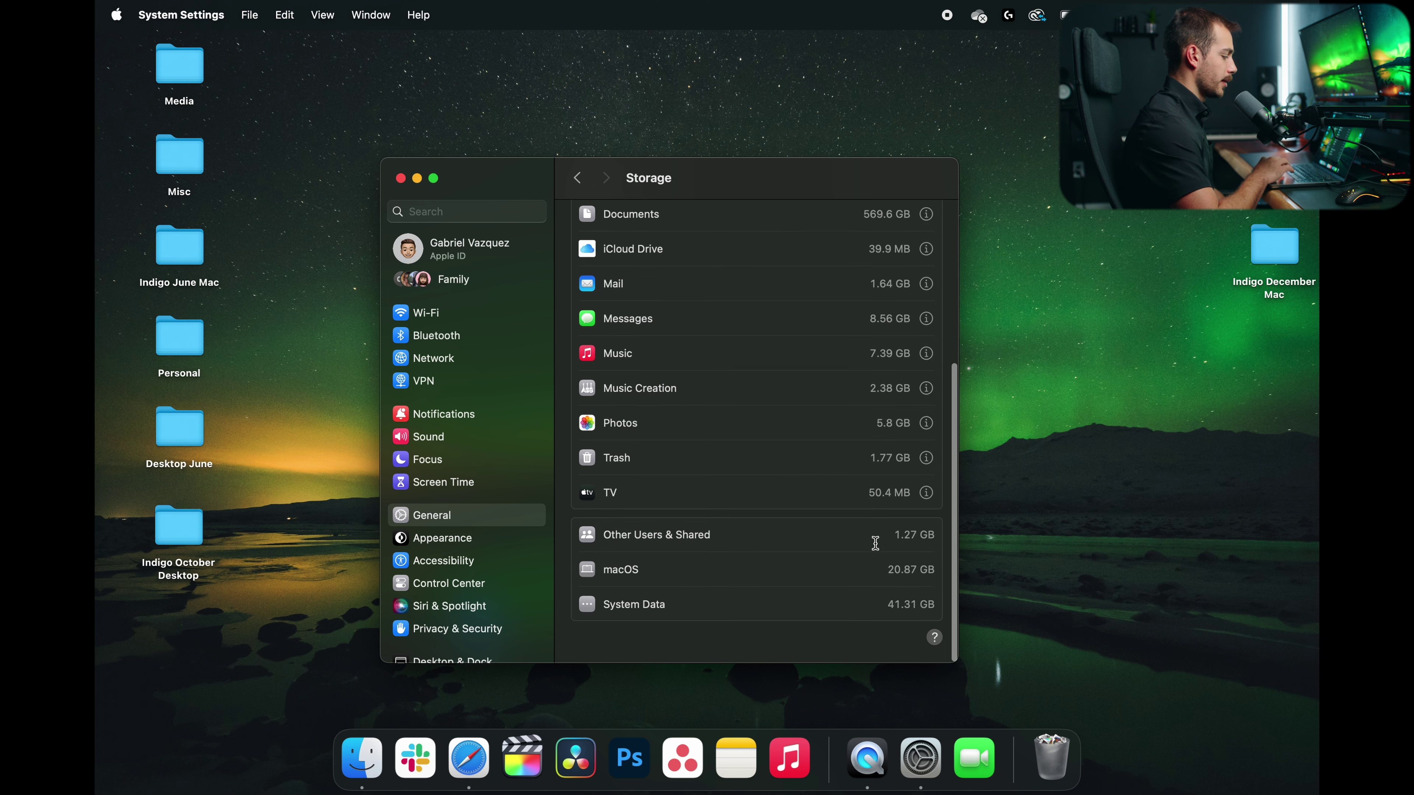
pyautogui.scroll(5, 880, 529)
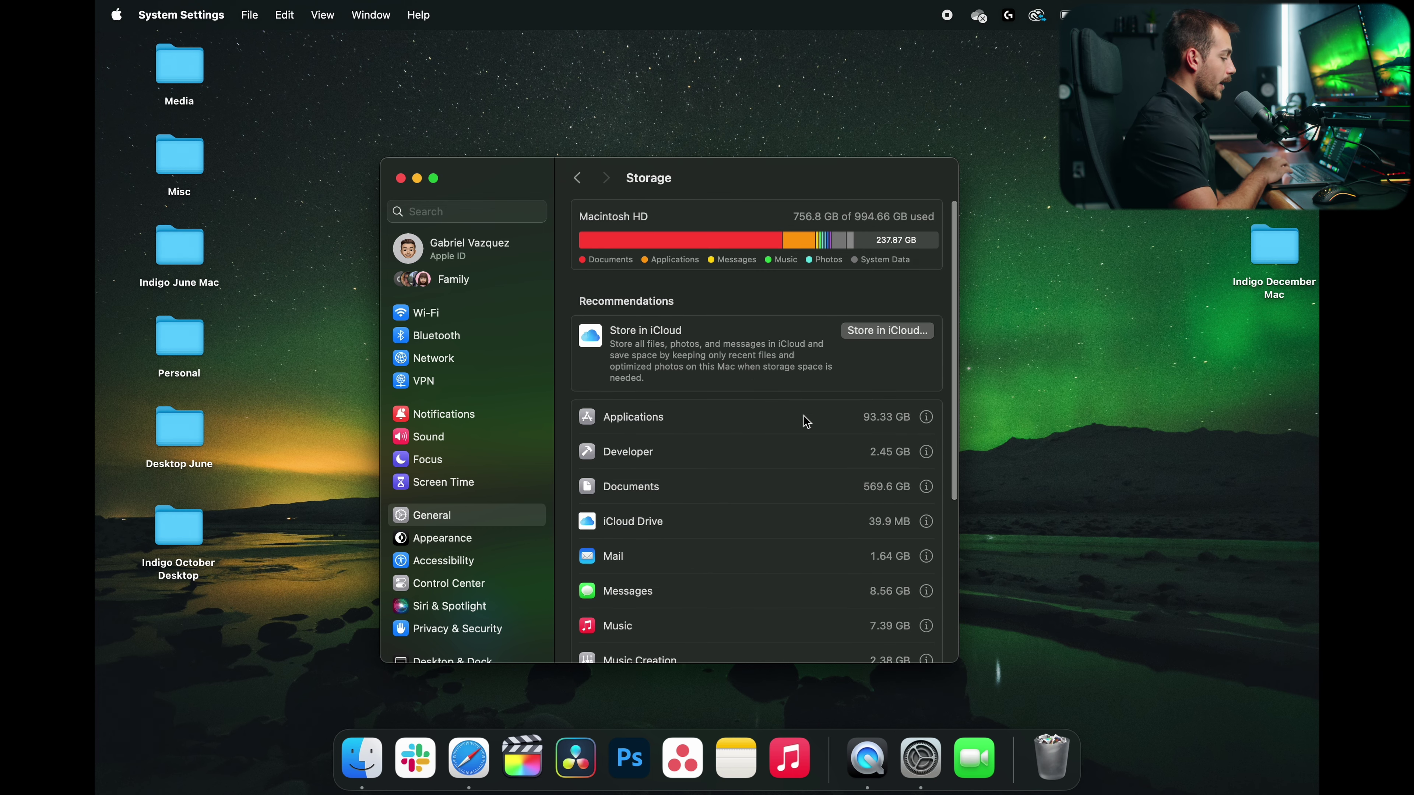
pyautogui.scroll(-3, 807, 421)
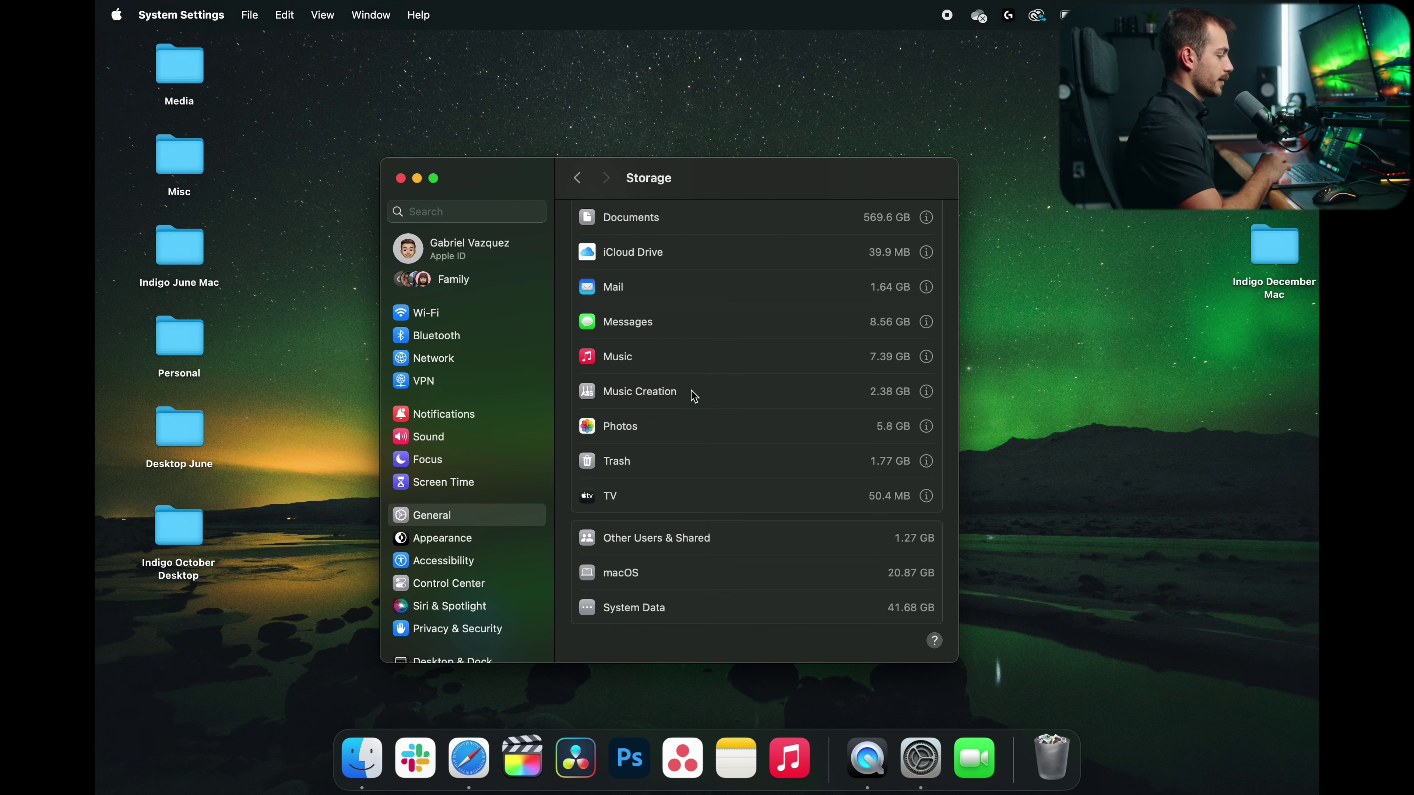
pyautogui.click(400, 178)
# Step: Empty the Trash and confirm the permanent erasure of its items
pyautogui.rightClick(1051, 758)
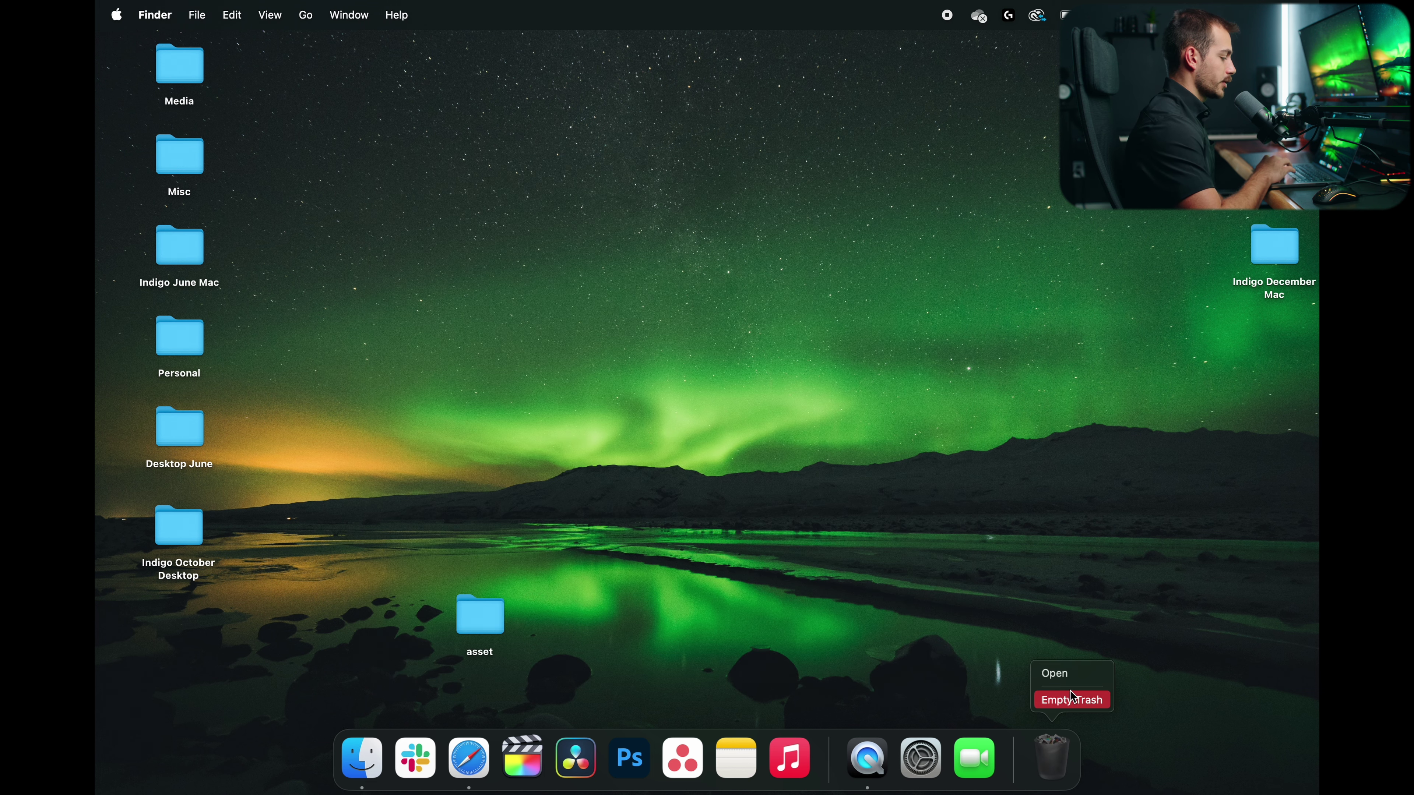
pyautogui.click(1071, 701)
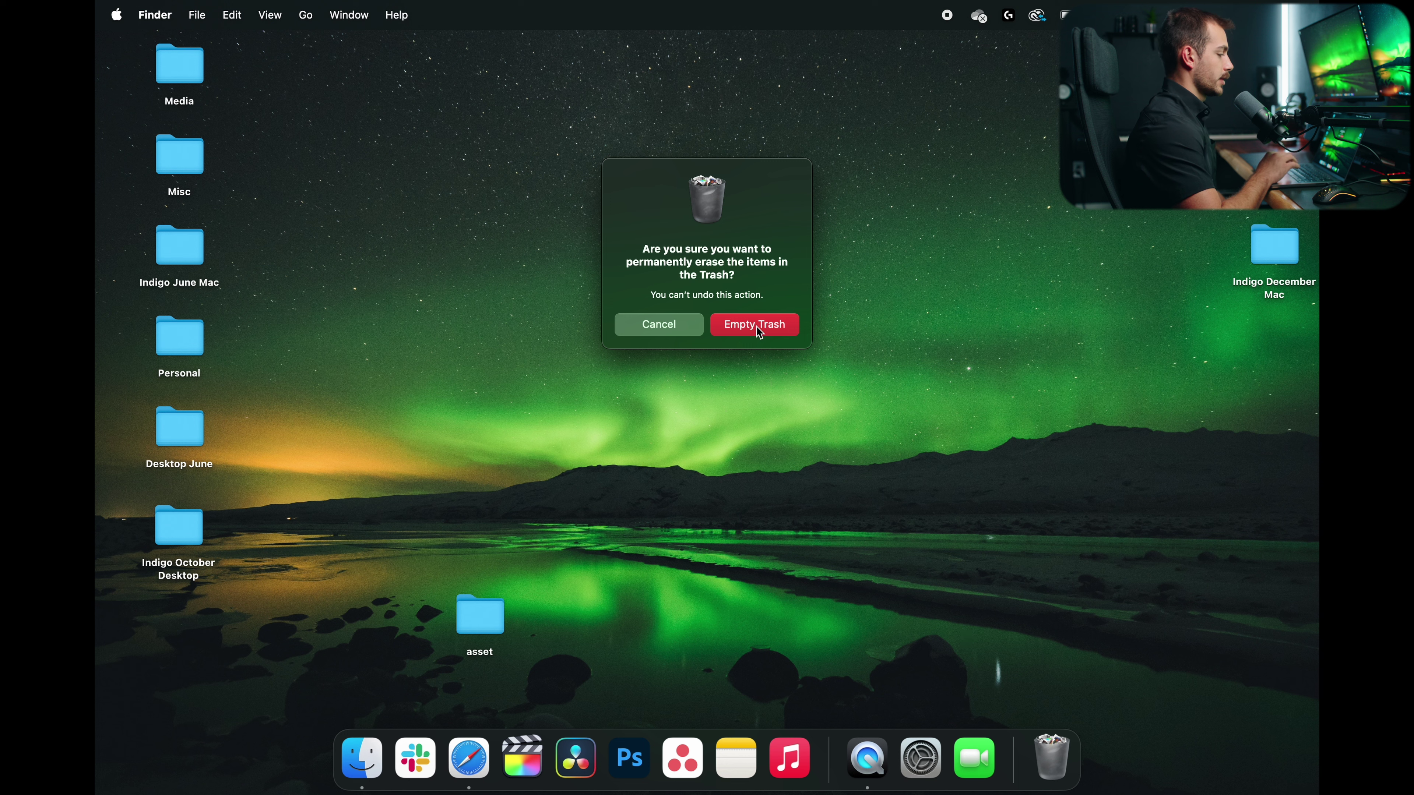
pyautogui.click(757, 325)
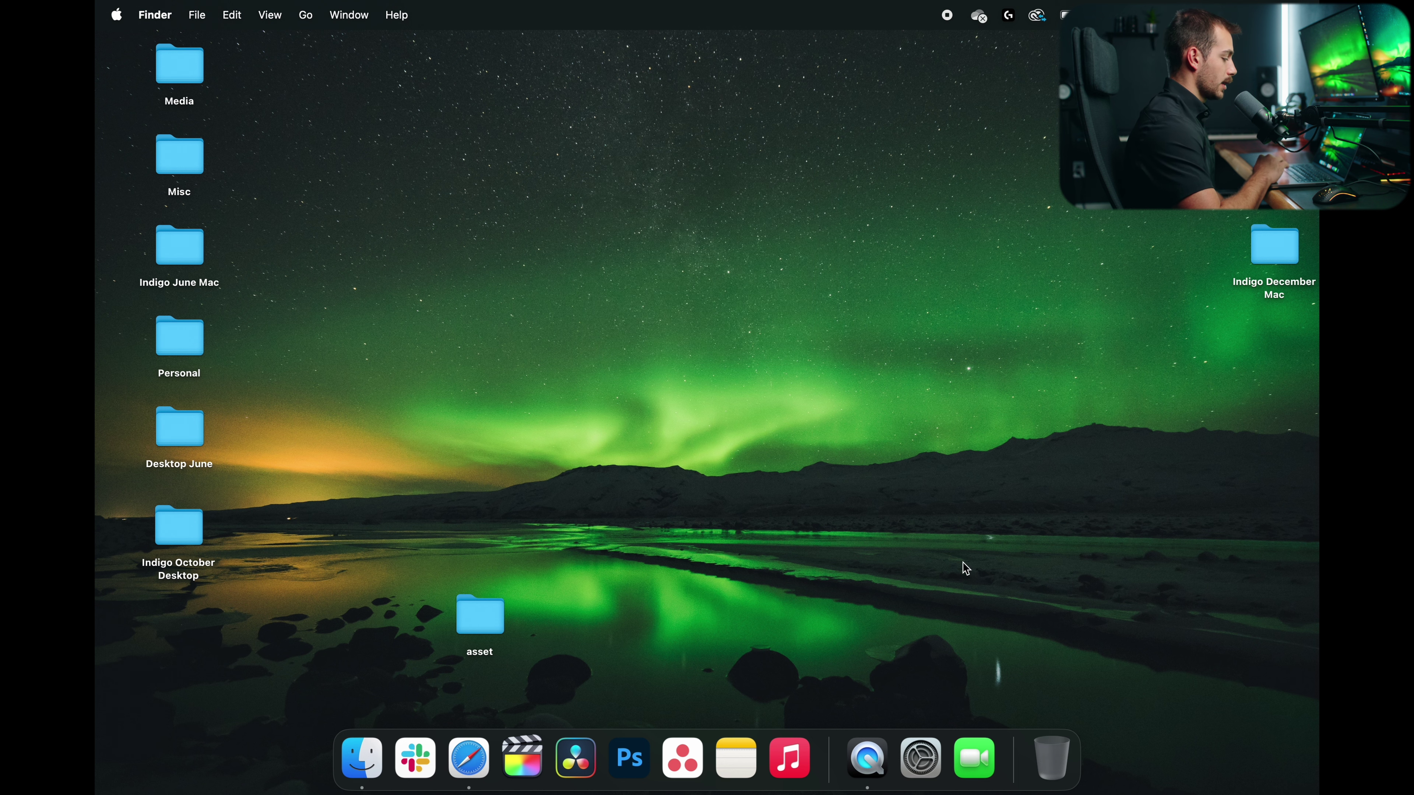
pyautogui.click(1054, 791)
pyautogui.moveTo(632, 394); pyautogui.dragTo(536, 233)
pyautogui.click(348, 238)
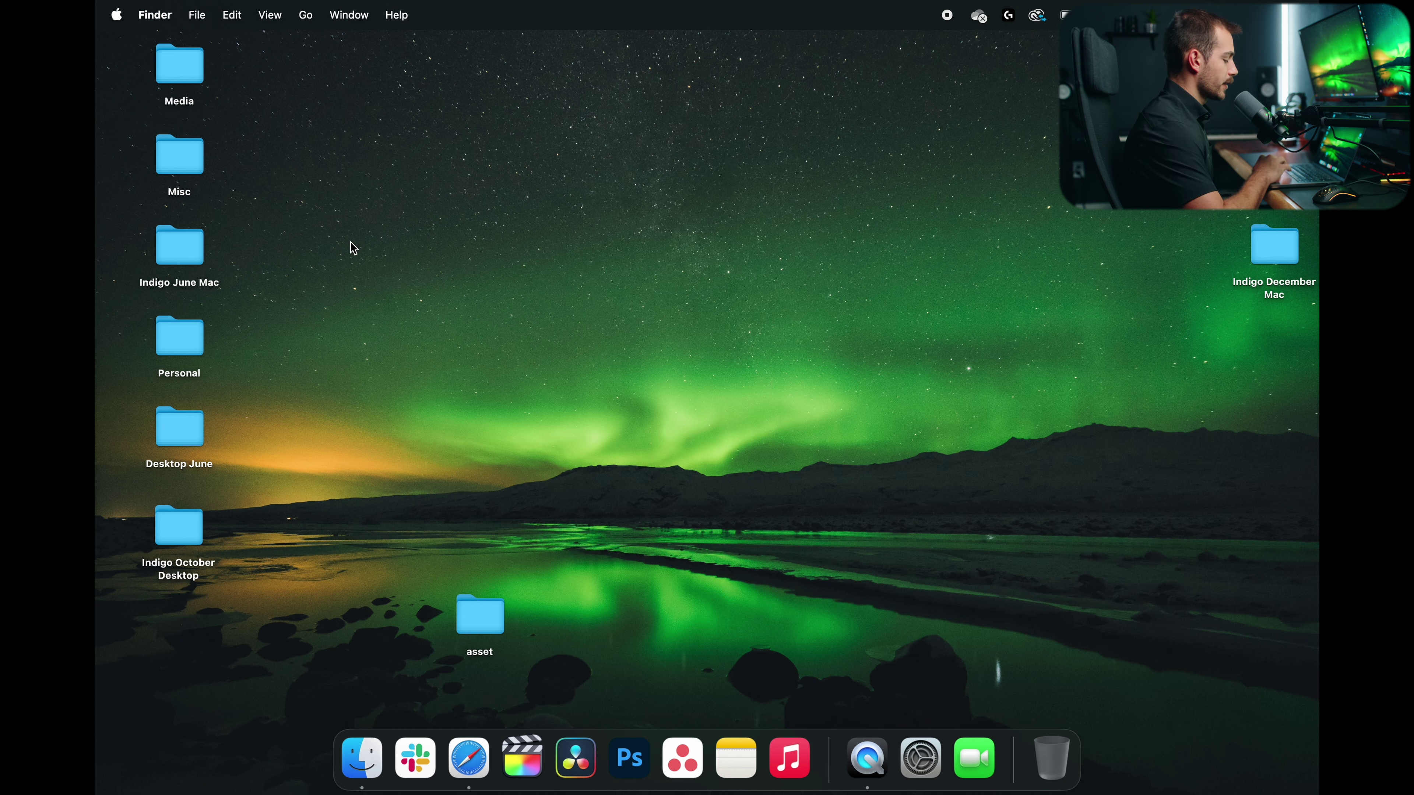
# Step: Check the General section of System Settings once more and quit the app
pyautogui.click(115, 14)
pyautogui.click(146, 71)
pyautogui.click(454, 515)
pyautogui.press('super+q')
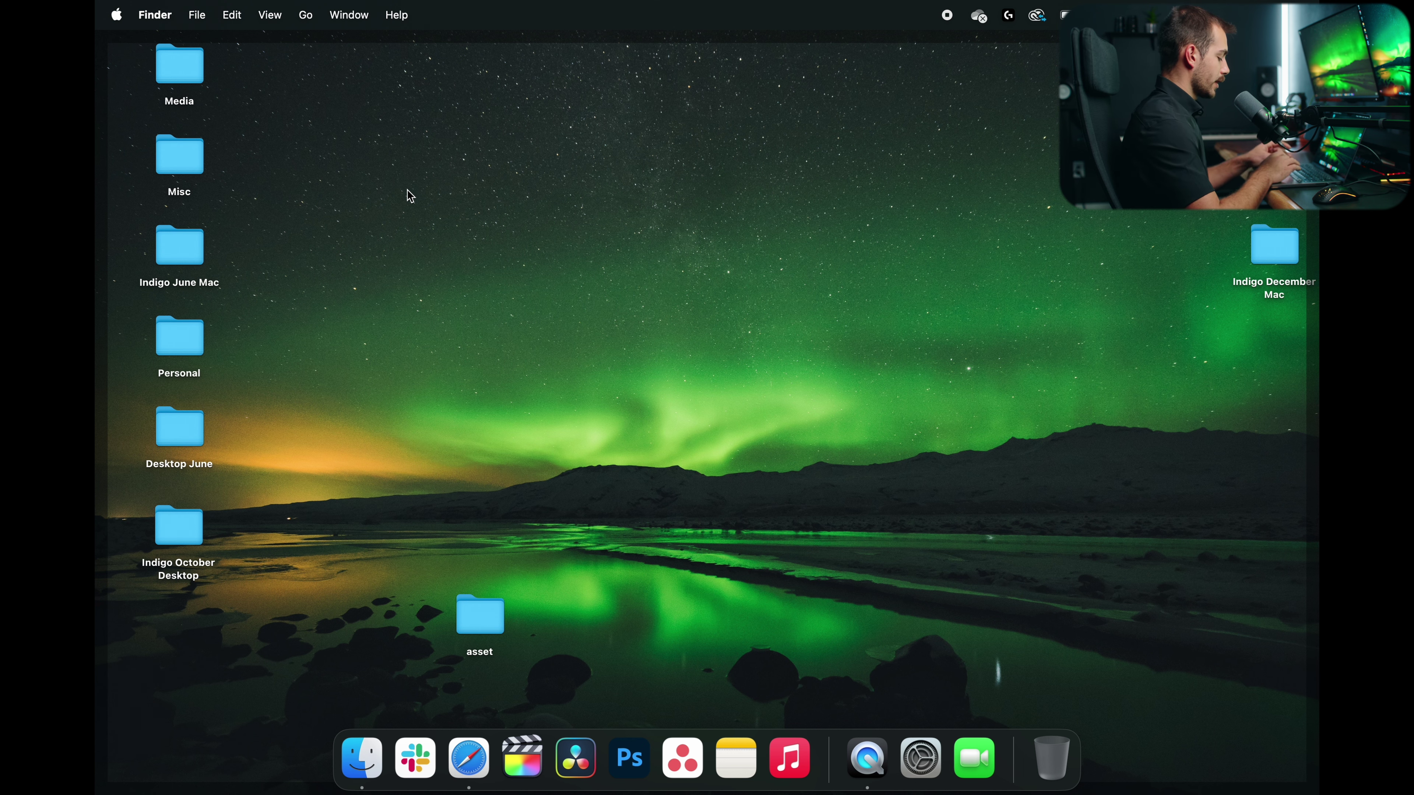
# Step: Open a new Finder window and go to the hidden user Library folder
pyautogui.press('super+n')
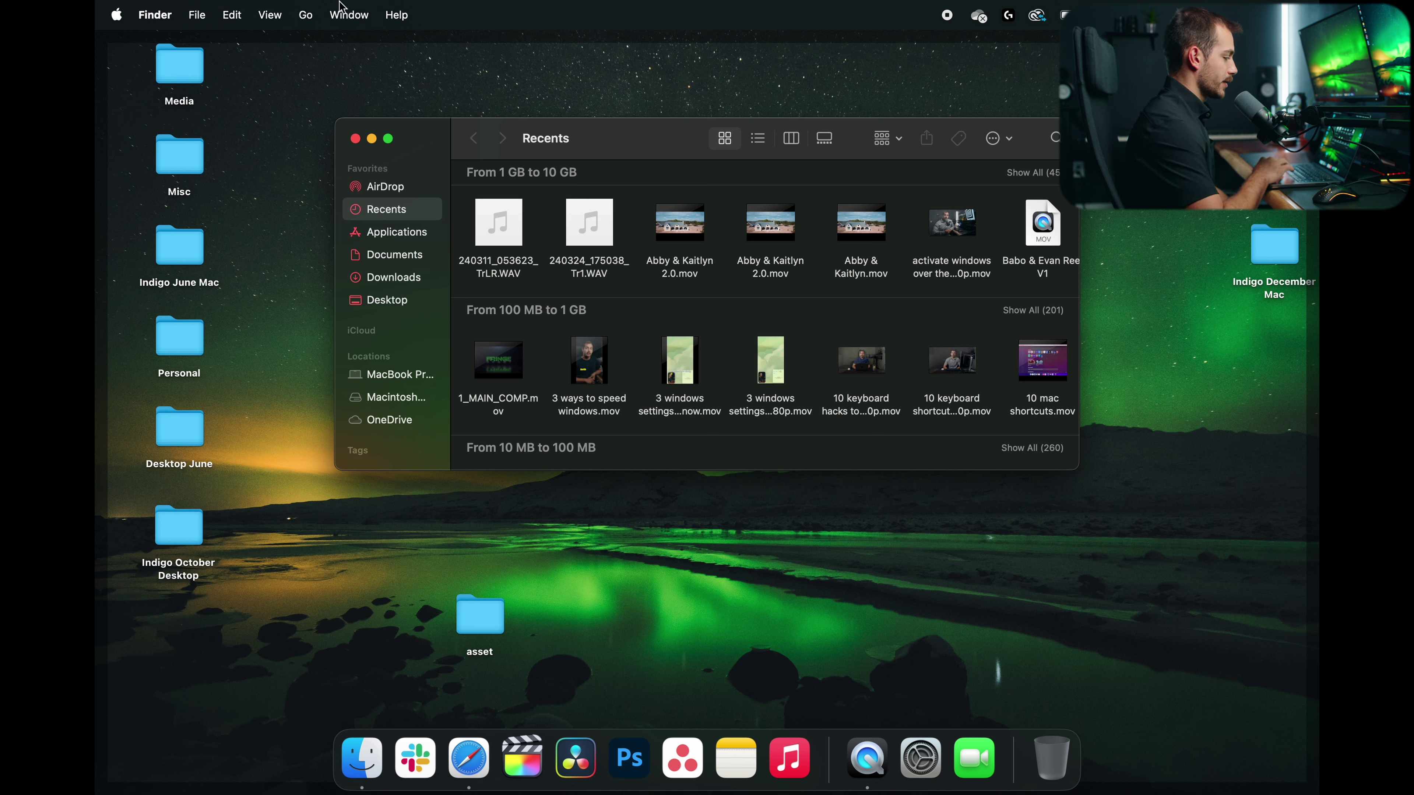
pyautogui.click(307, 15)
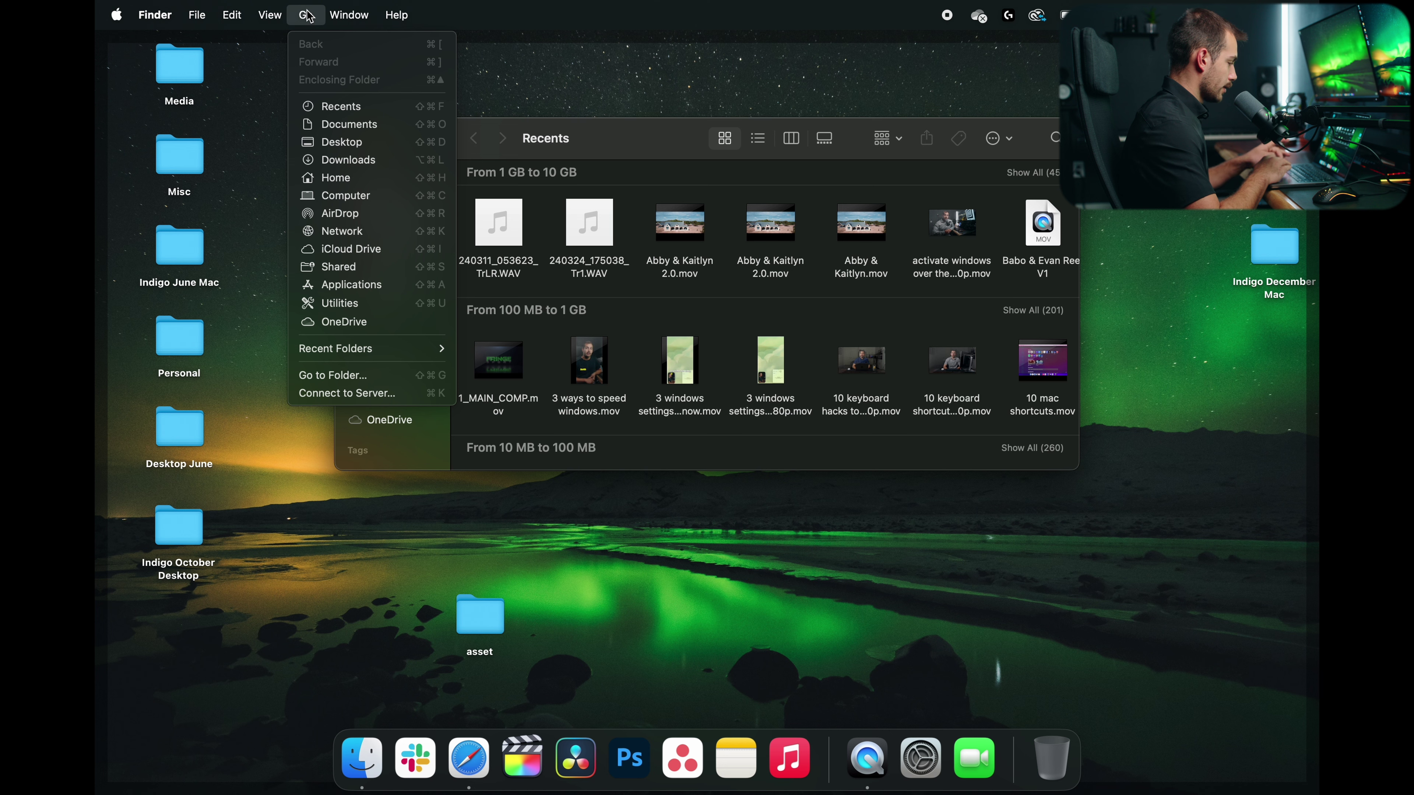
pyautogui.press('alt')
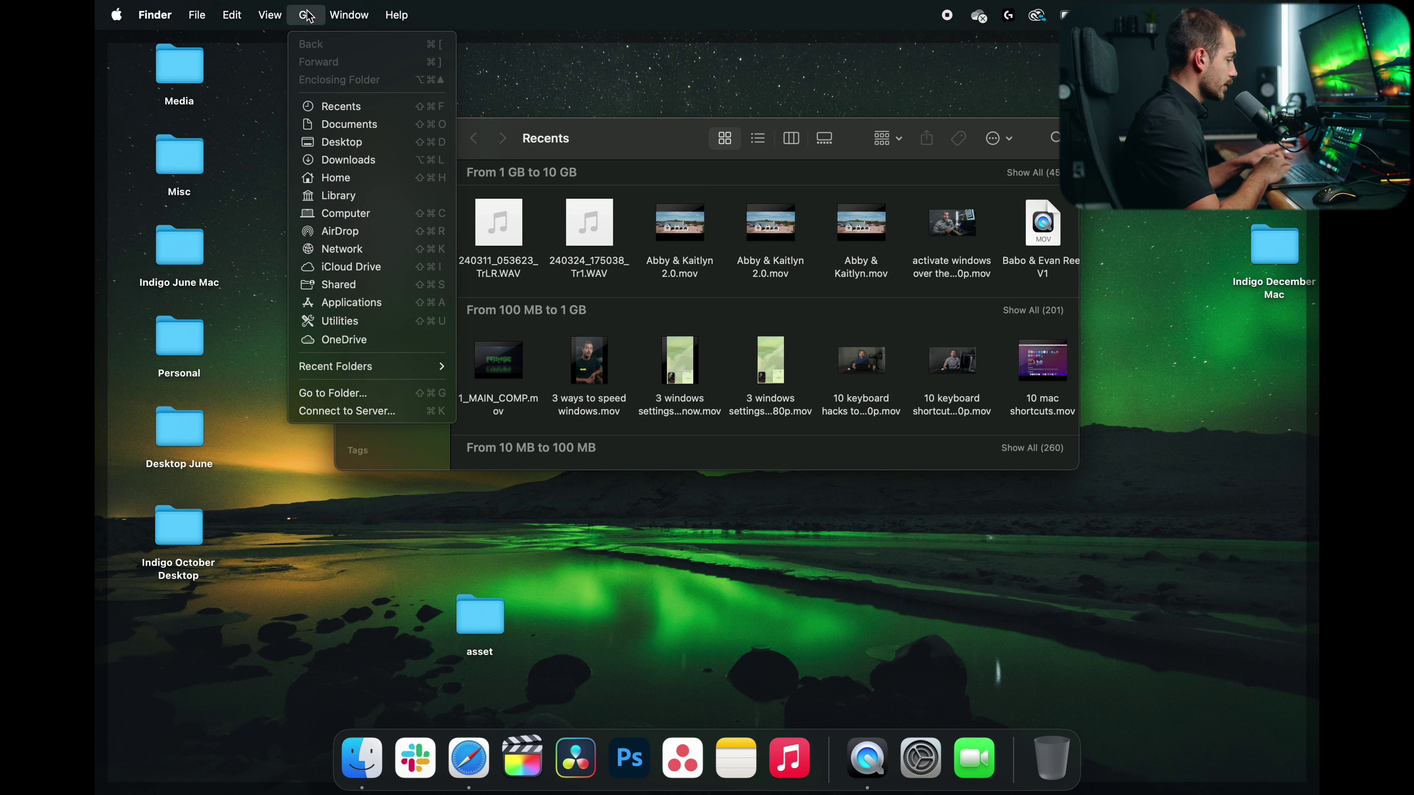
pyautogui.click(351, 196)
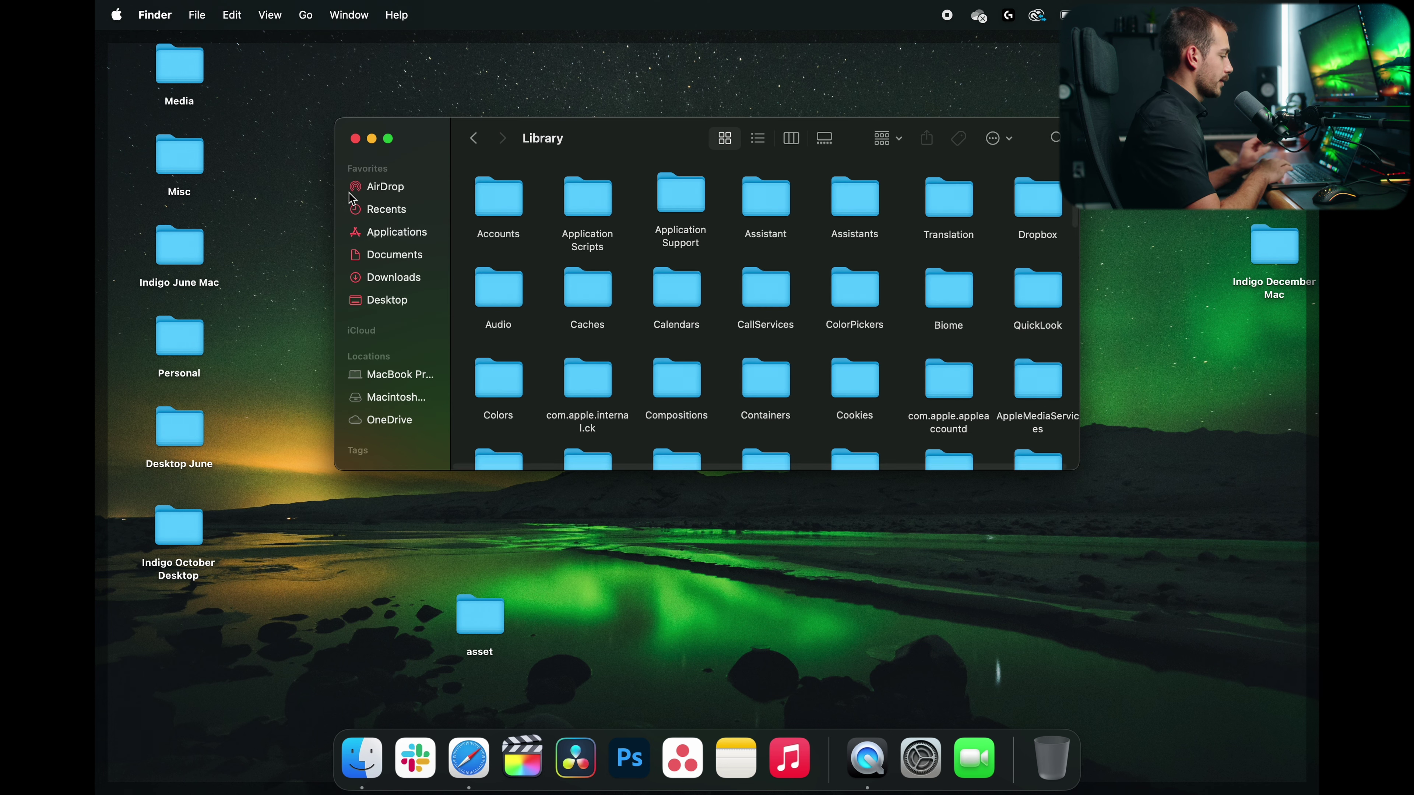
# Step: Look through the contents of the Caches folder, check the folder's size in its info window, and close that window
pyautogui.doubleClick(588, 292)
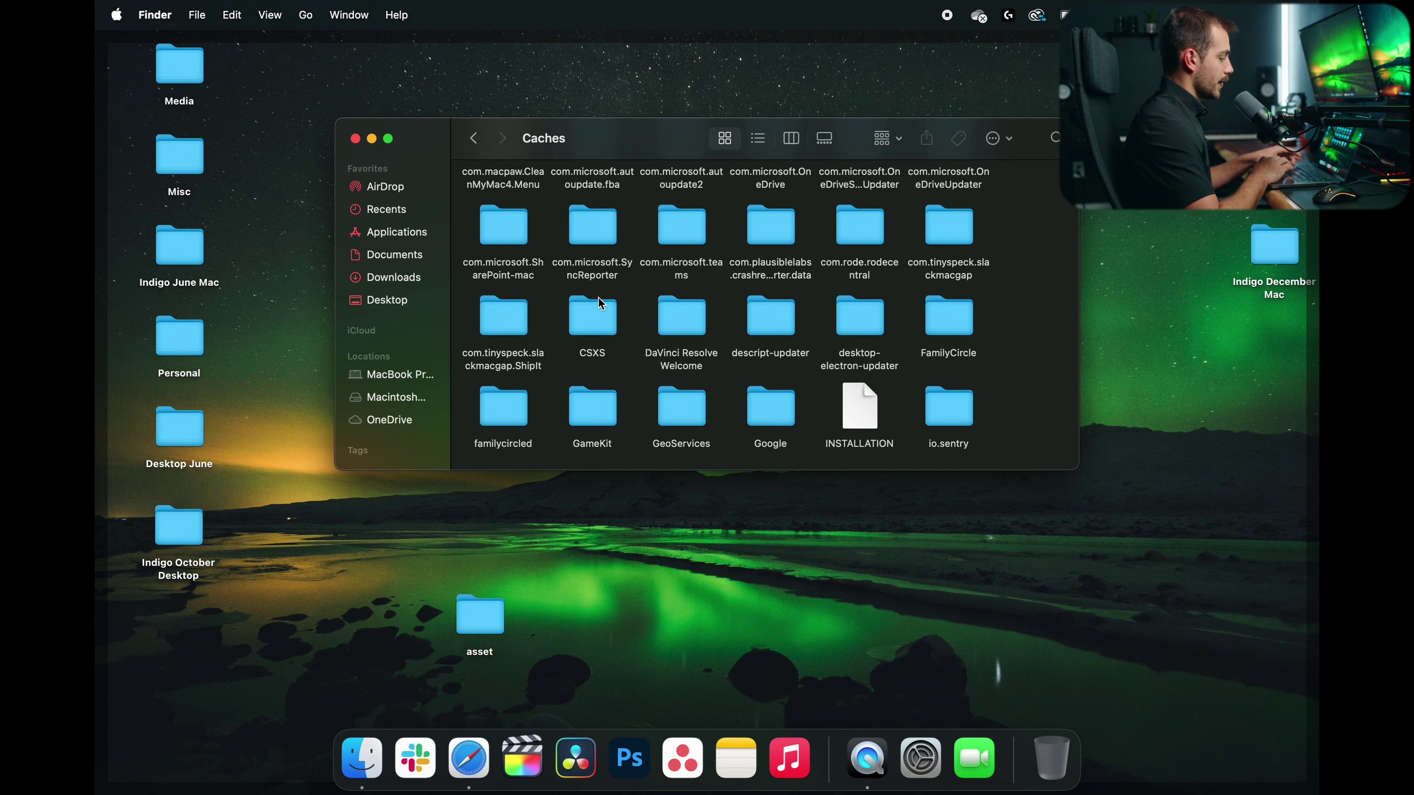
pyautogui.press('super+a')
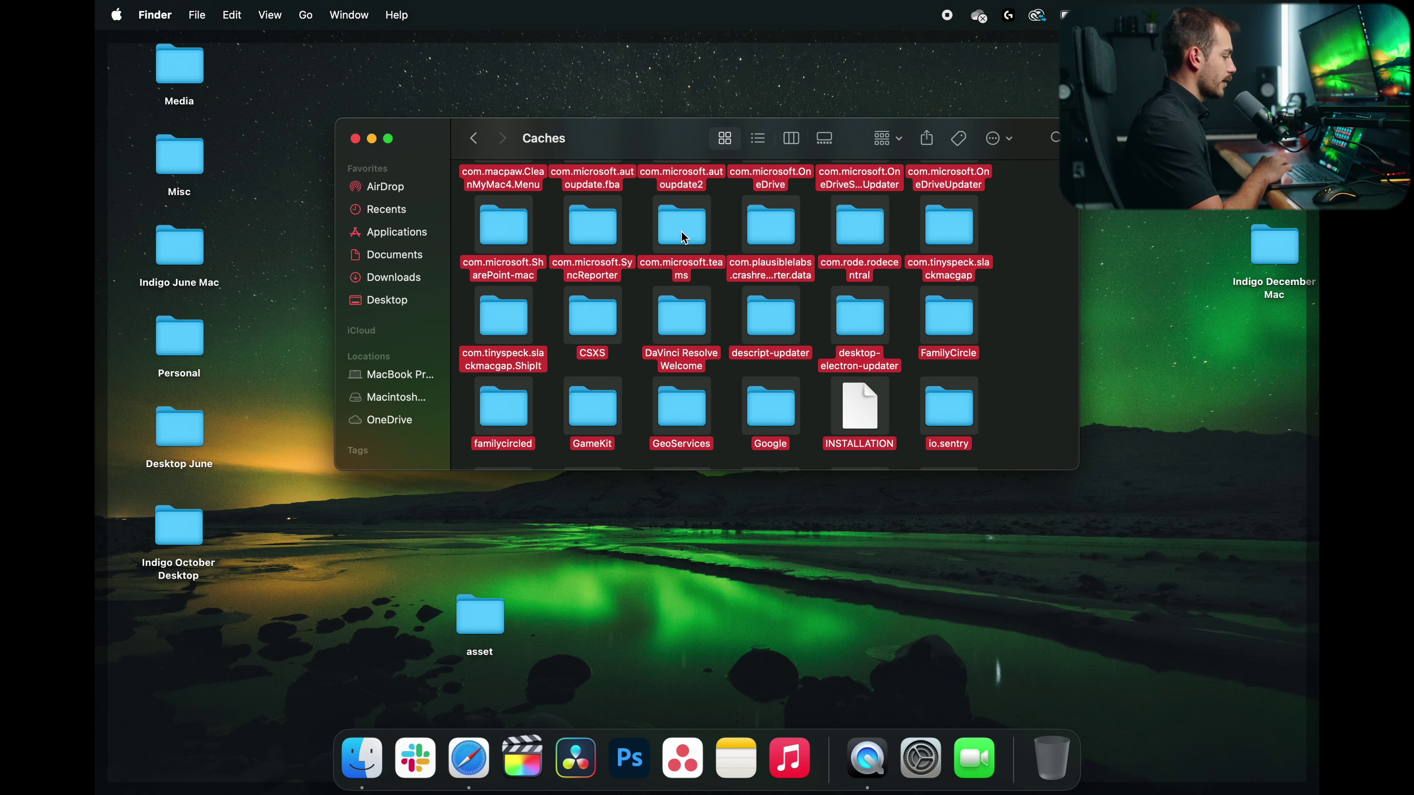
pyautogui.rightClick(684, 229)
pyautogui.click(727, 303)
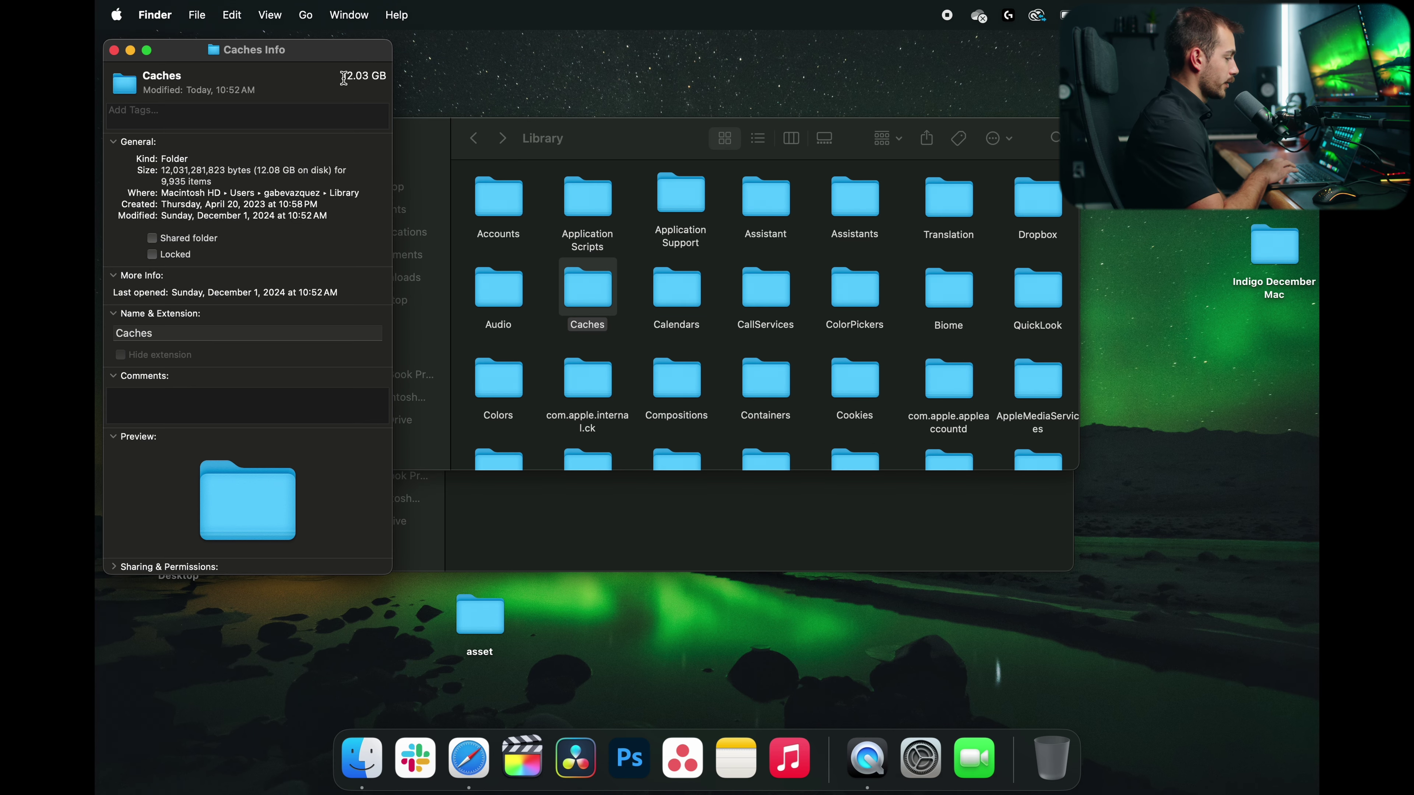
pyautogui.moveTo(342, 77); pyautogui.dragTo(389, 76)
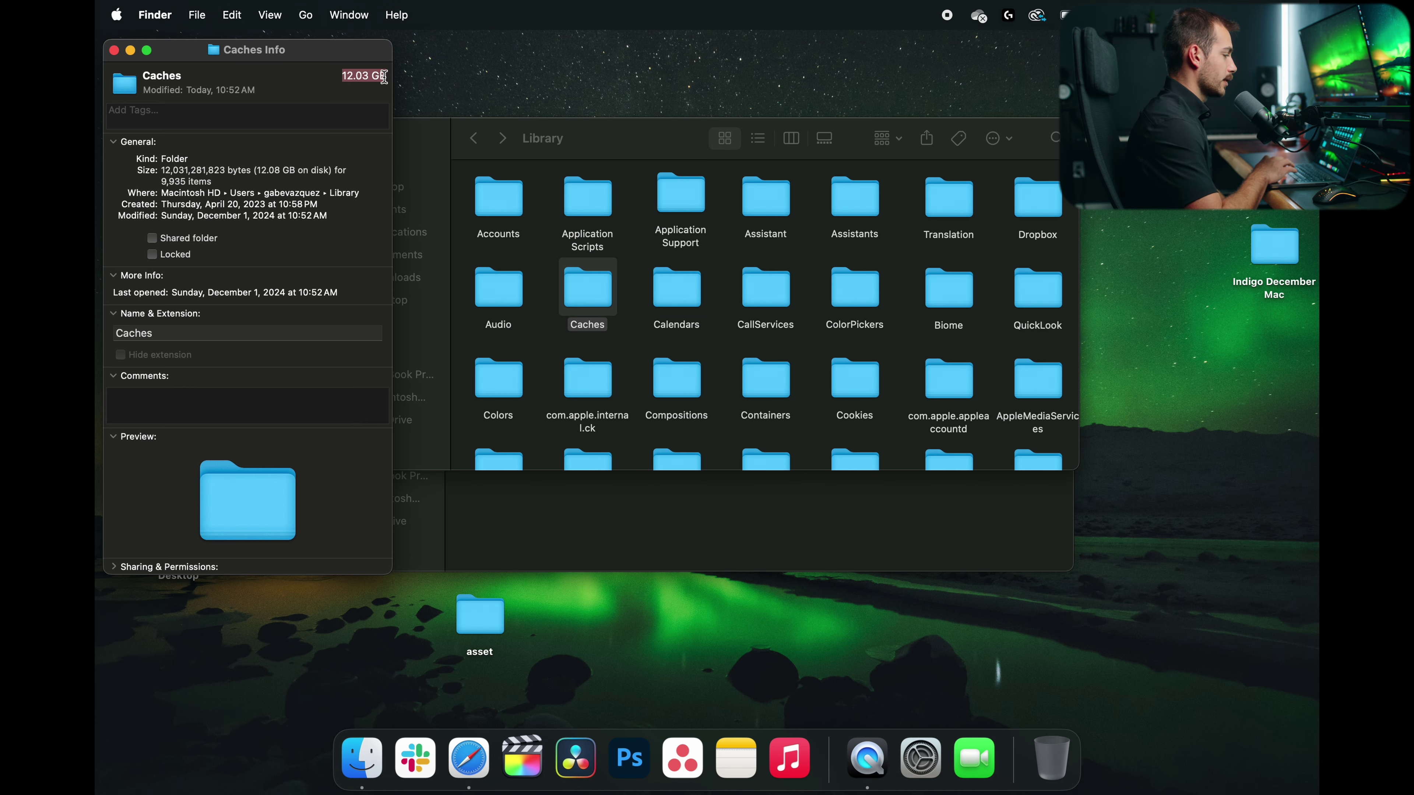
pyautogui.click(114, 50)
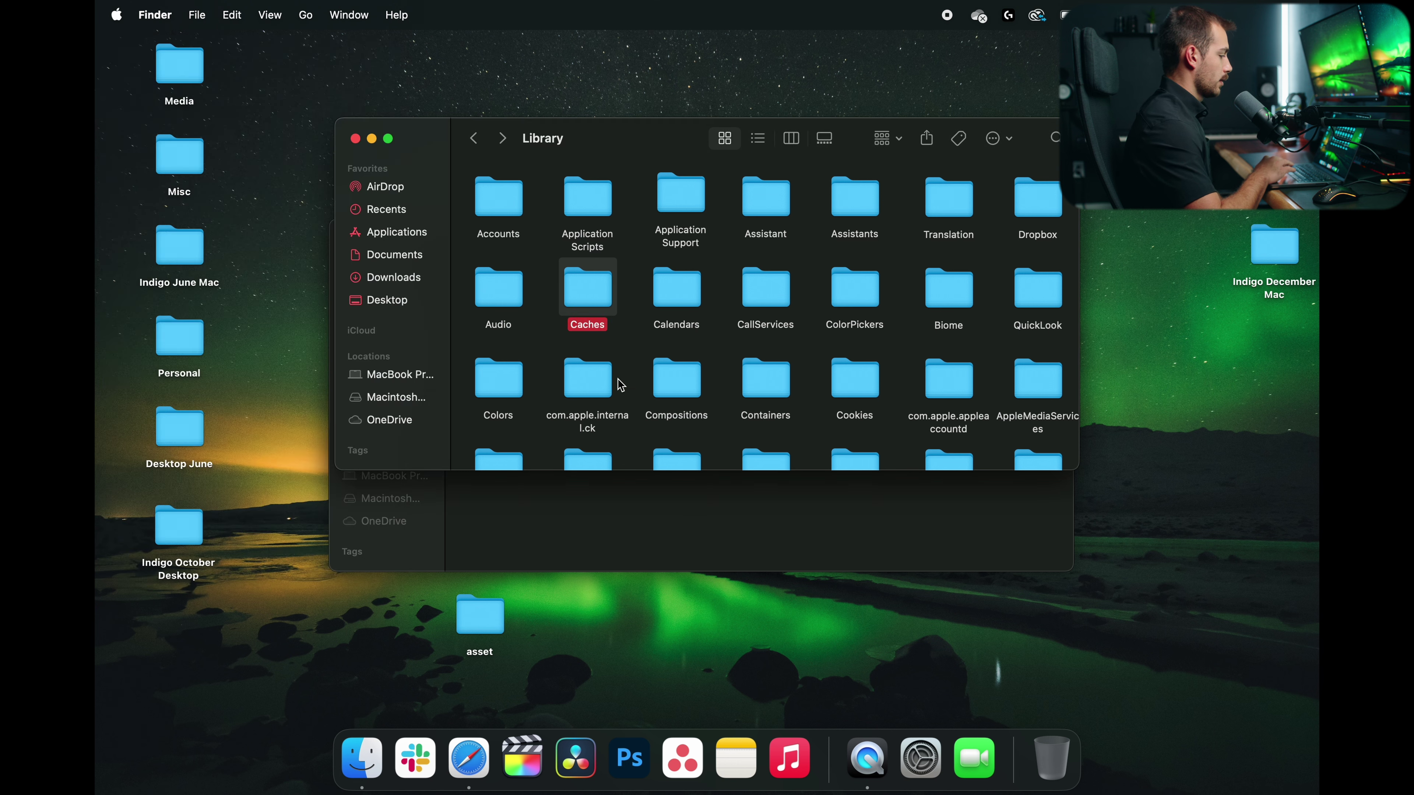
# Step: Move everything inside the Library's Caches folder to the Trash
pyautogui.doubleClick(578, 293)
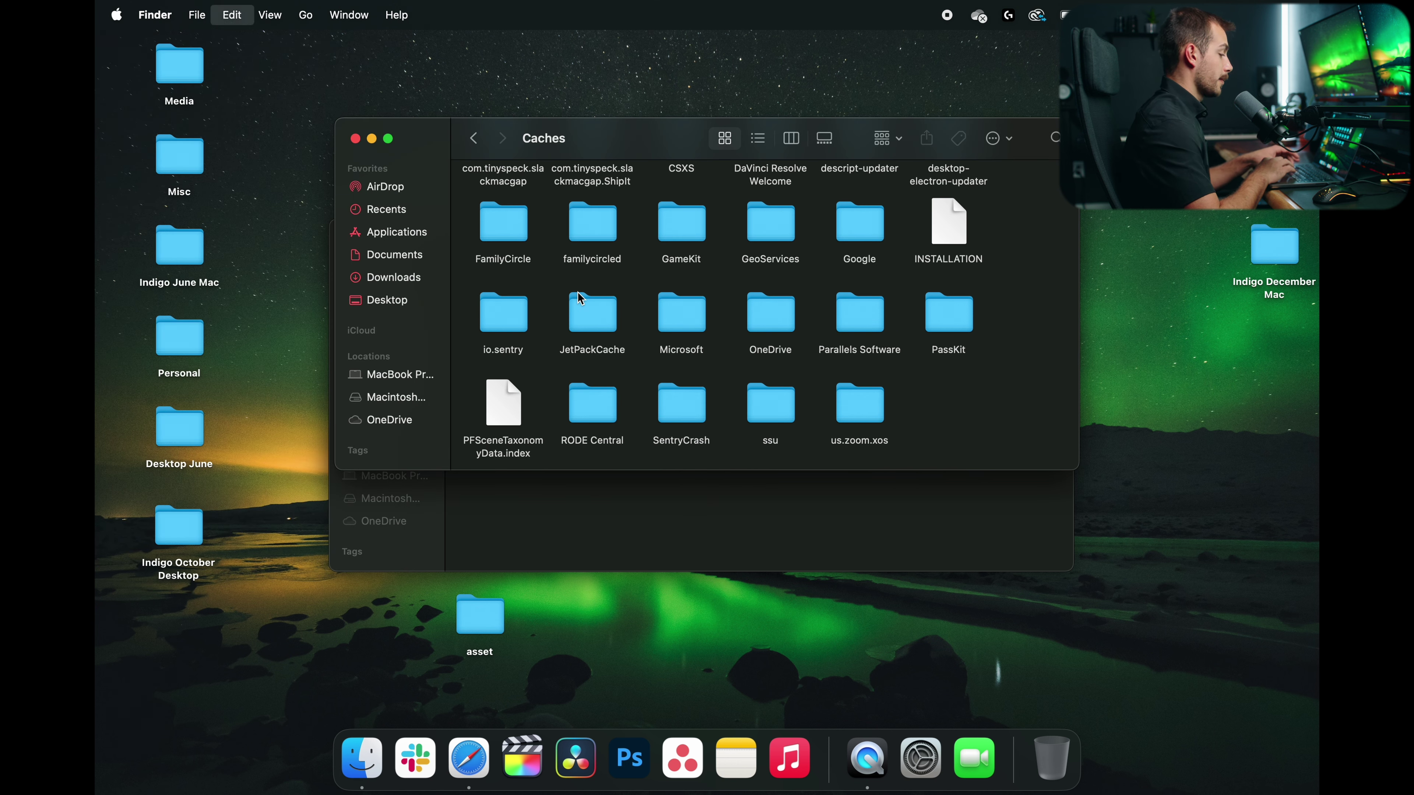
pyautogui.press('super+a')
pyautogui.rightClick(591, 298)
pyautogui.click(655, 373)
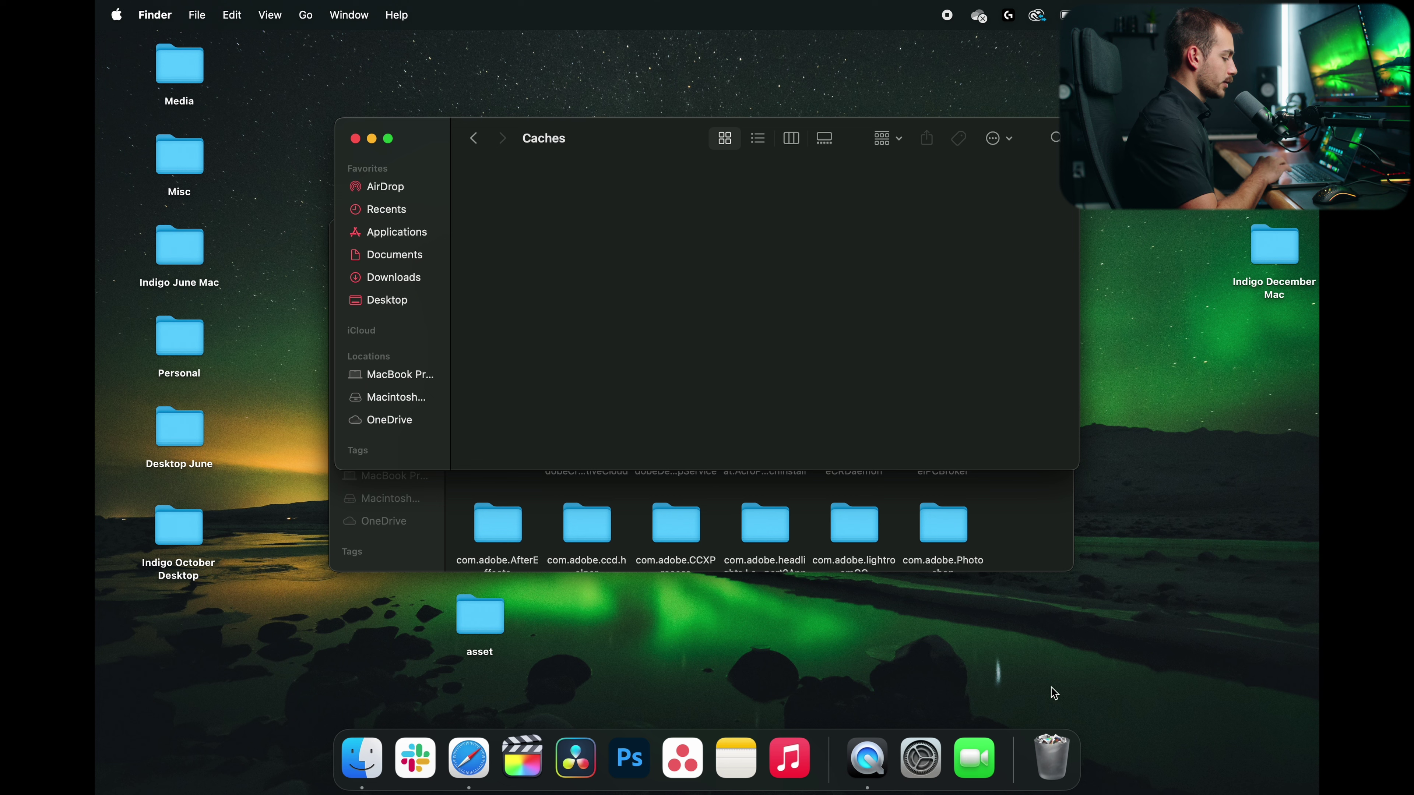
# Step: Empty the Trash, confirm the permanent erasure of the deleted cache files, and close the Caches window
pyautogui.rightClick(1051, 757)
pyautogui.click(1072, 699)
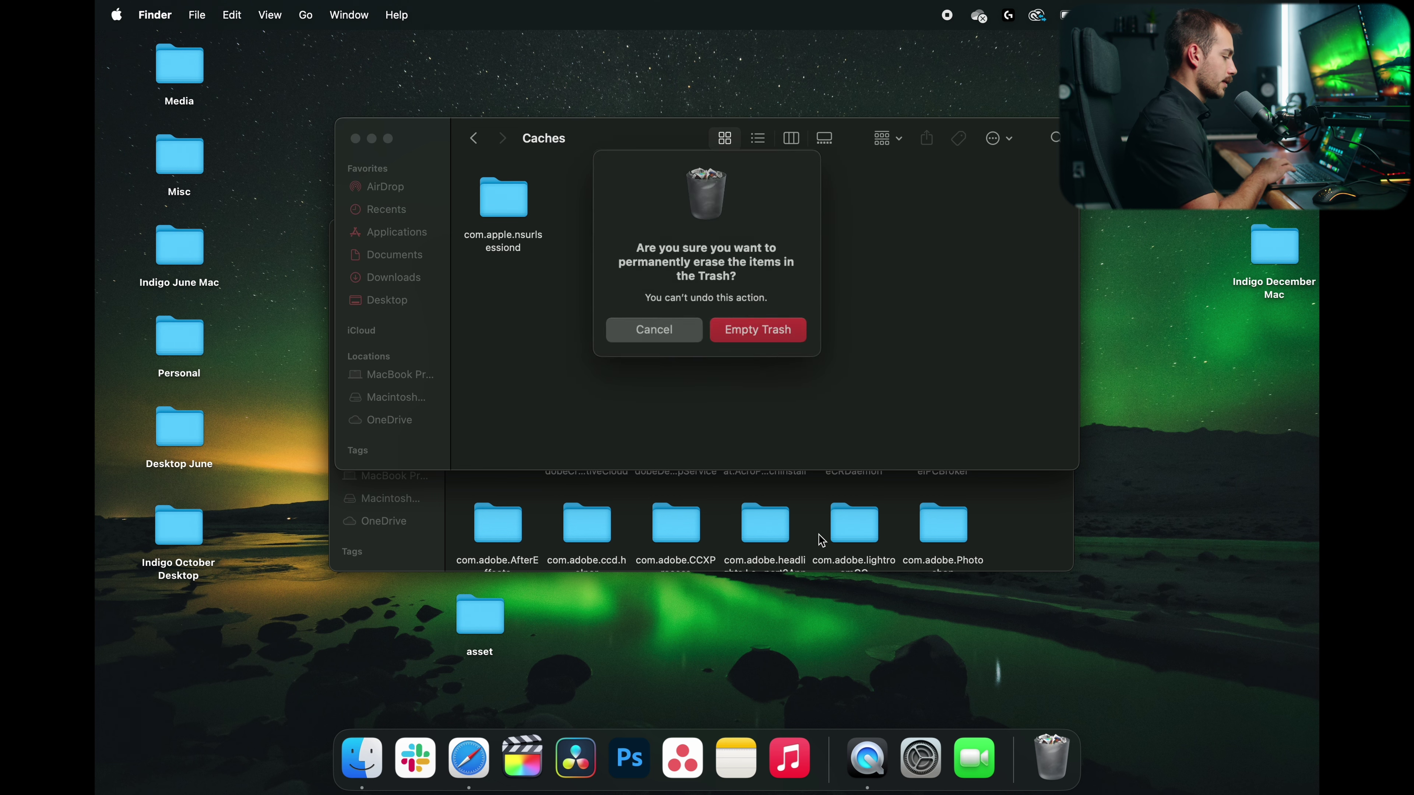
pyautogui.click(760, 336)
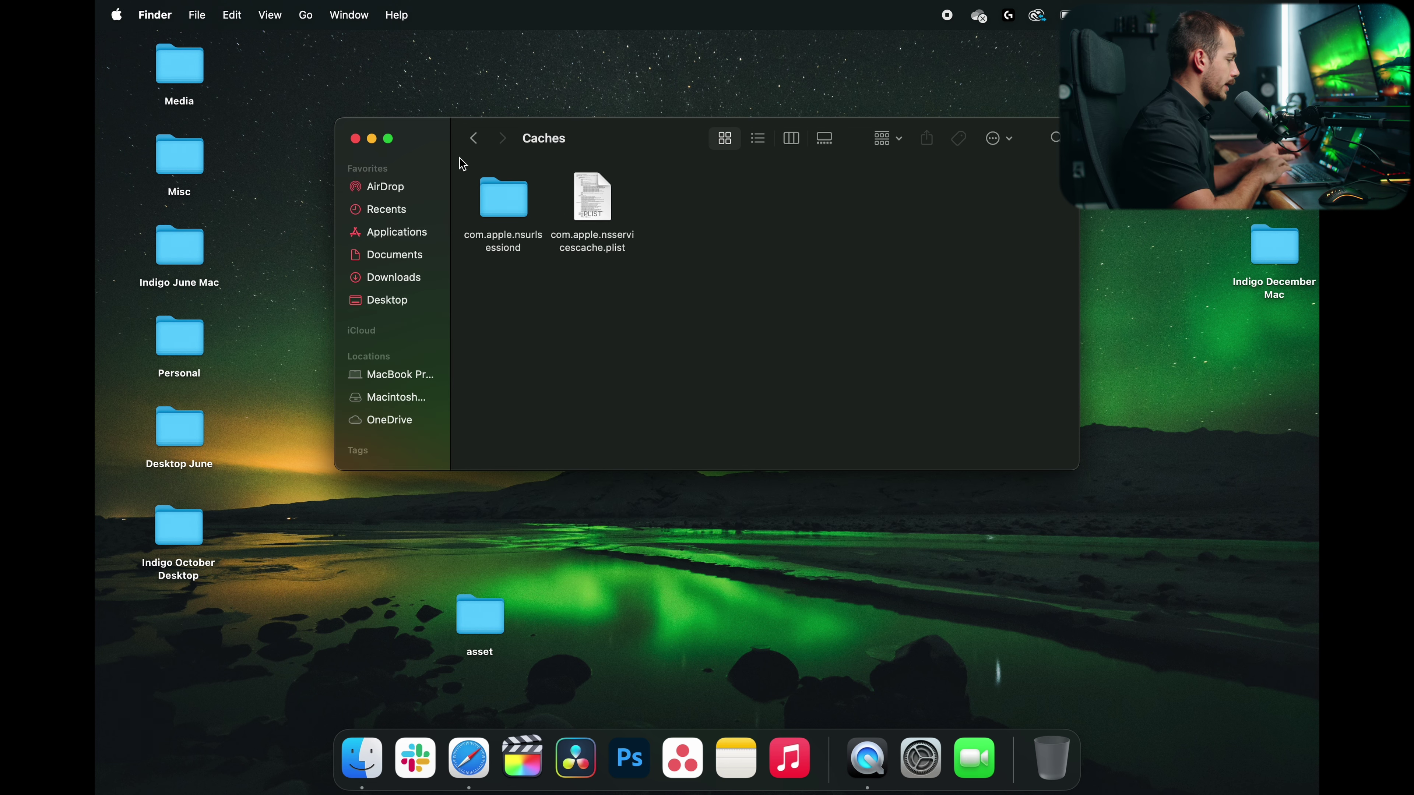
pyautogui.click(355, 138)
# Step: Open Disk Utility and run First Aid on the Macintosh HD startup snapshot, accepting the startup volume verification
pyautogui.press('super+space')
pyautogui.write('disk')
pyautogui.press('Return')
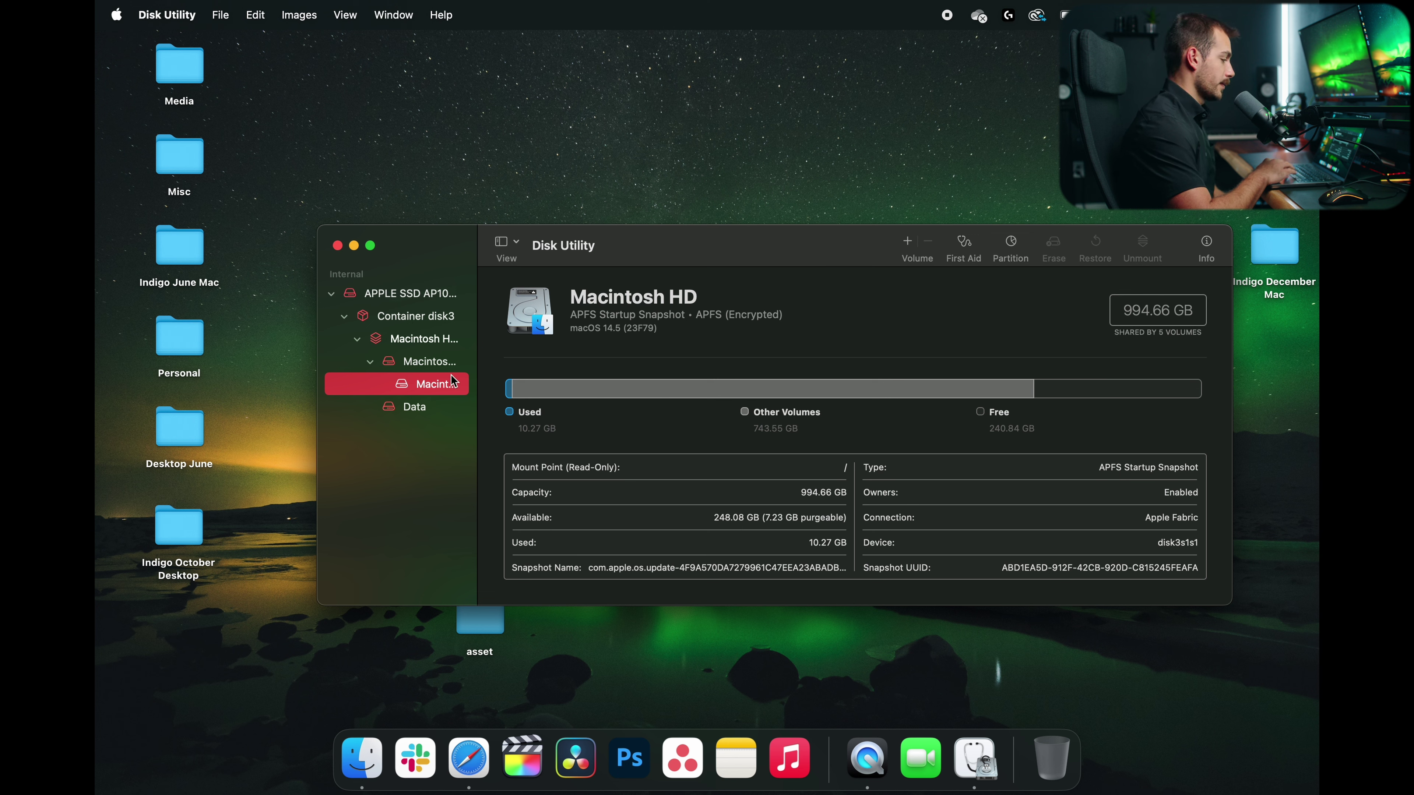
pyautogui.tripleClick(577, 299)
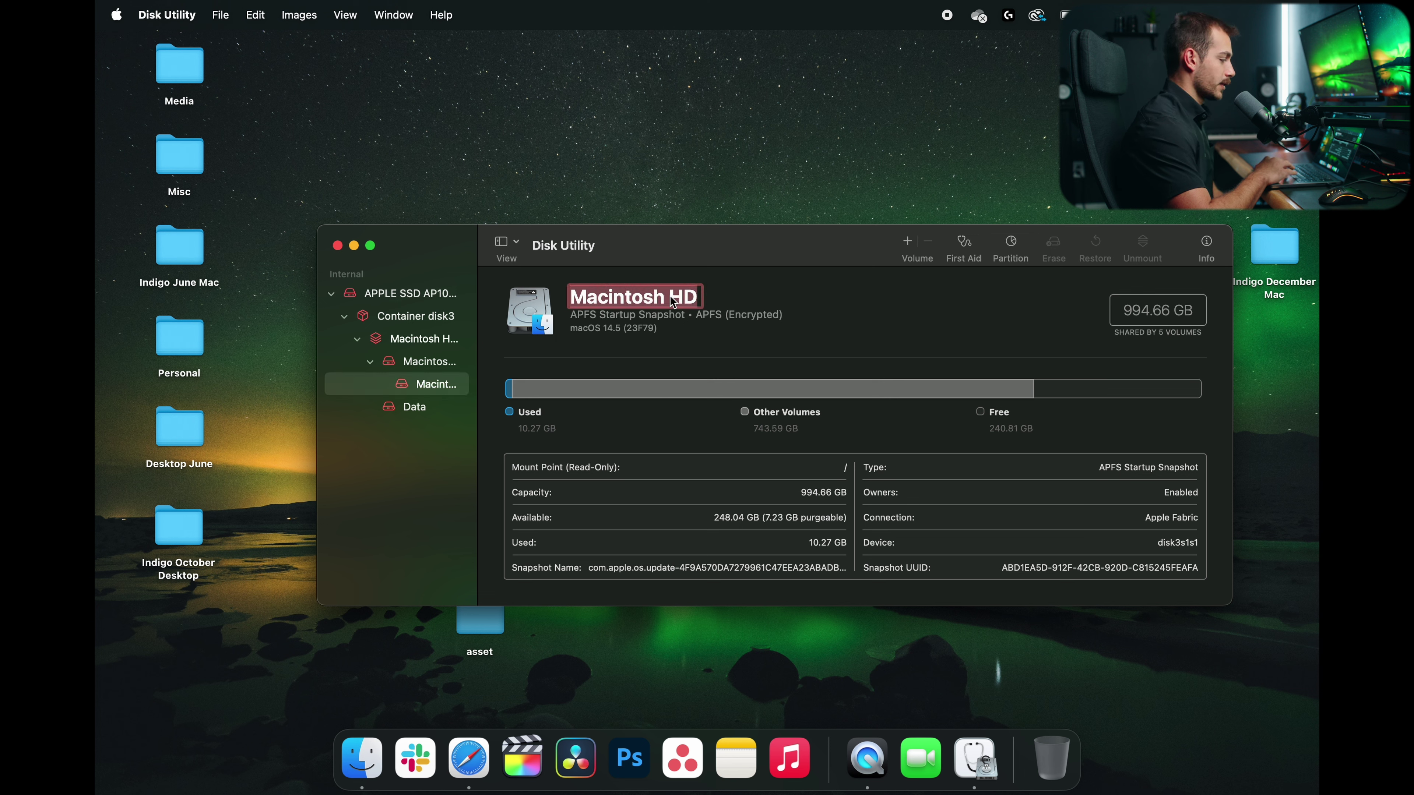
pyautogui.click(734, 311)
pyautogui.click(965, 244)
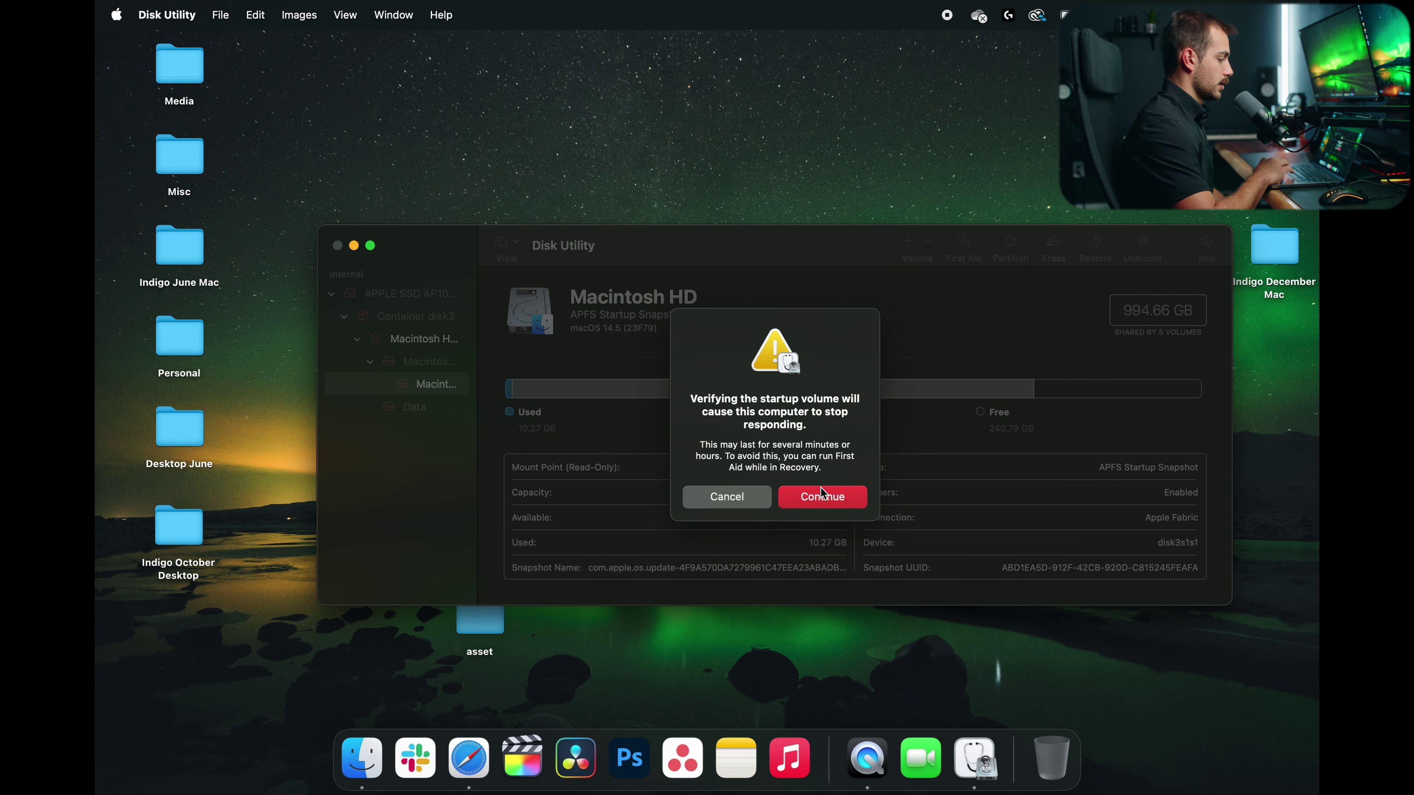
pyautogui.click(819, 497)
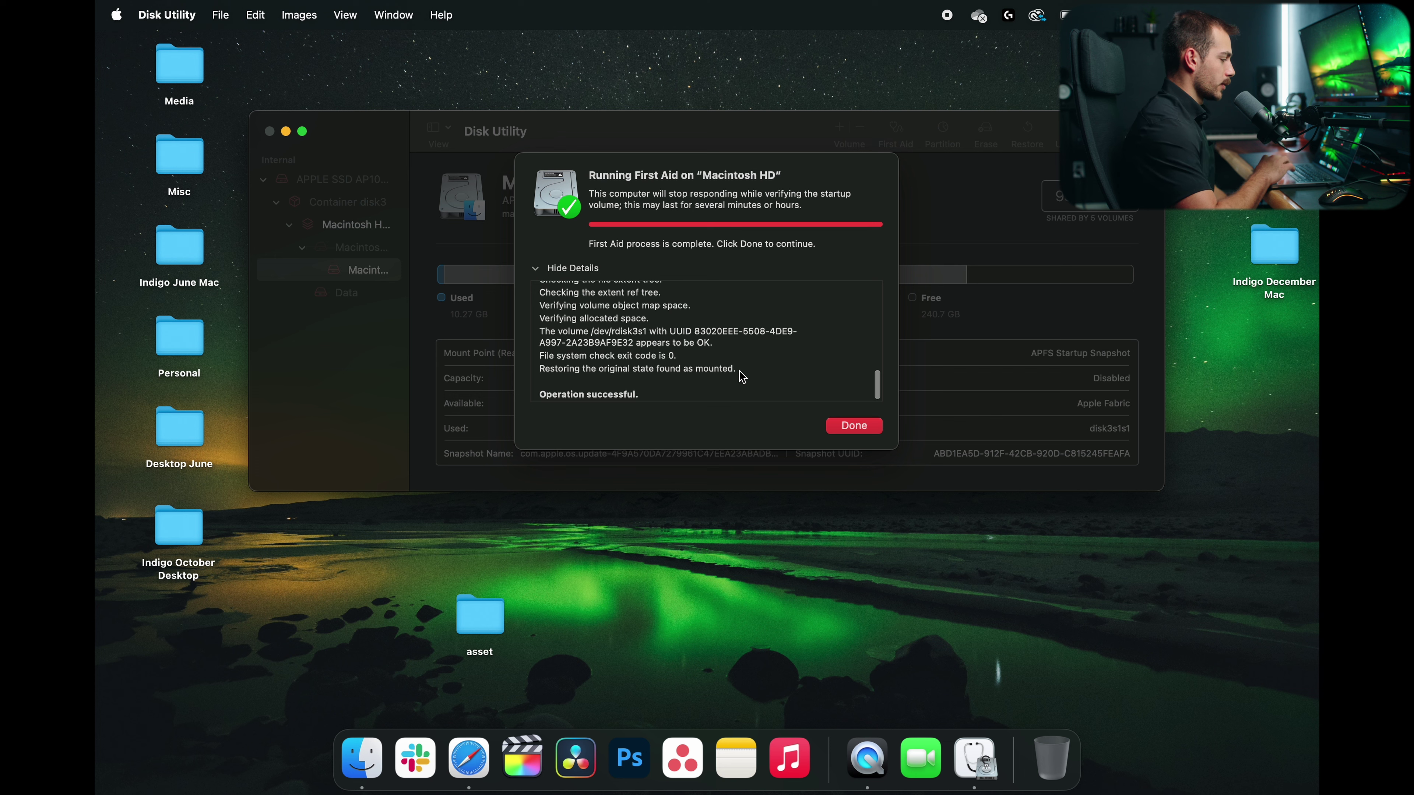
# Step: Read through the detailed First Aid report for Macintosh HD from start to end and dismiss it
pyautogui.scroll(10, 689, 360)
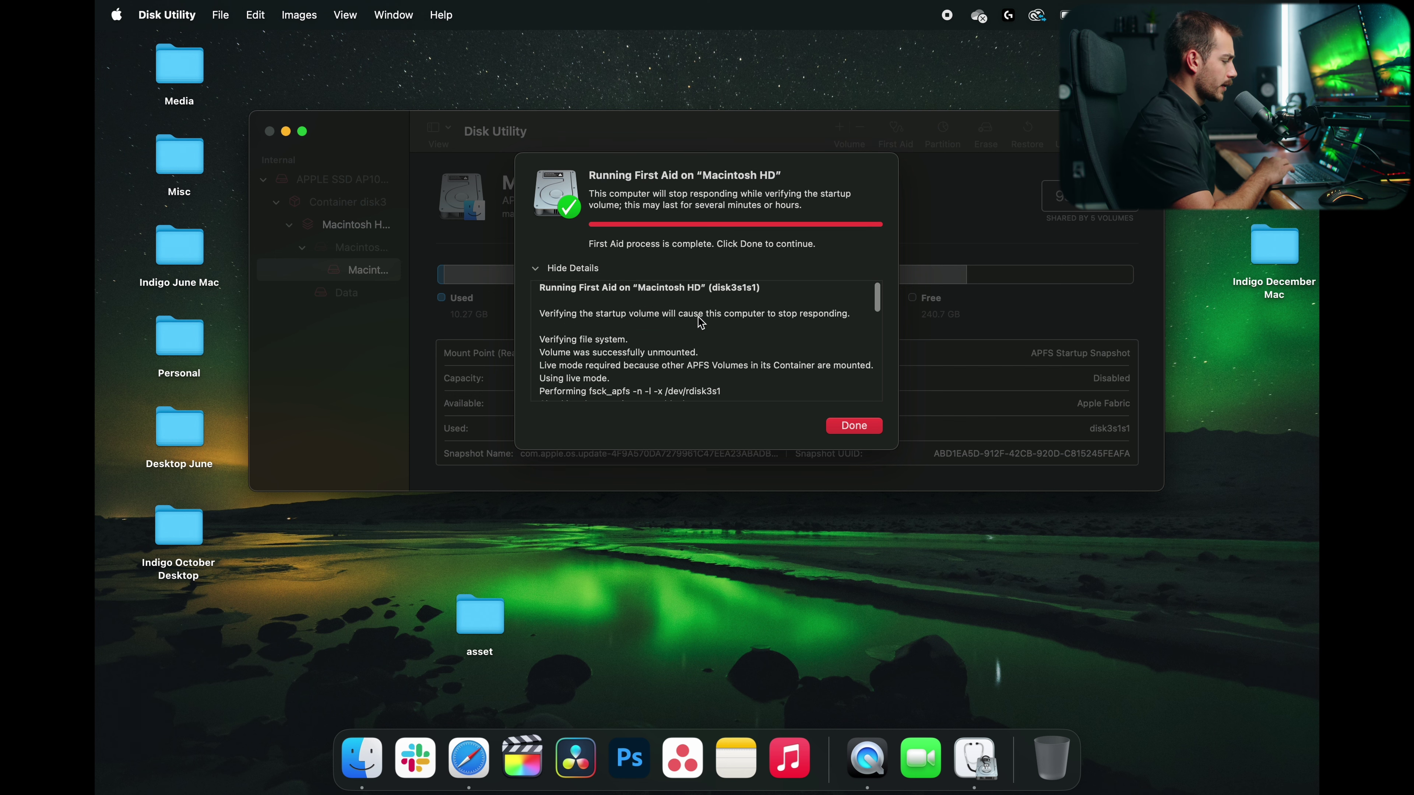
pyautogui.scroll(-5, 701, 322)
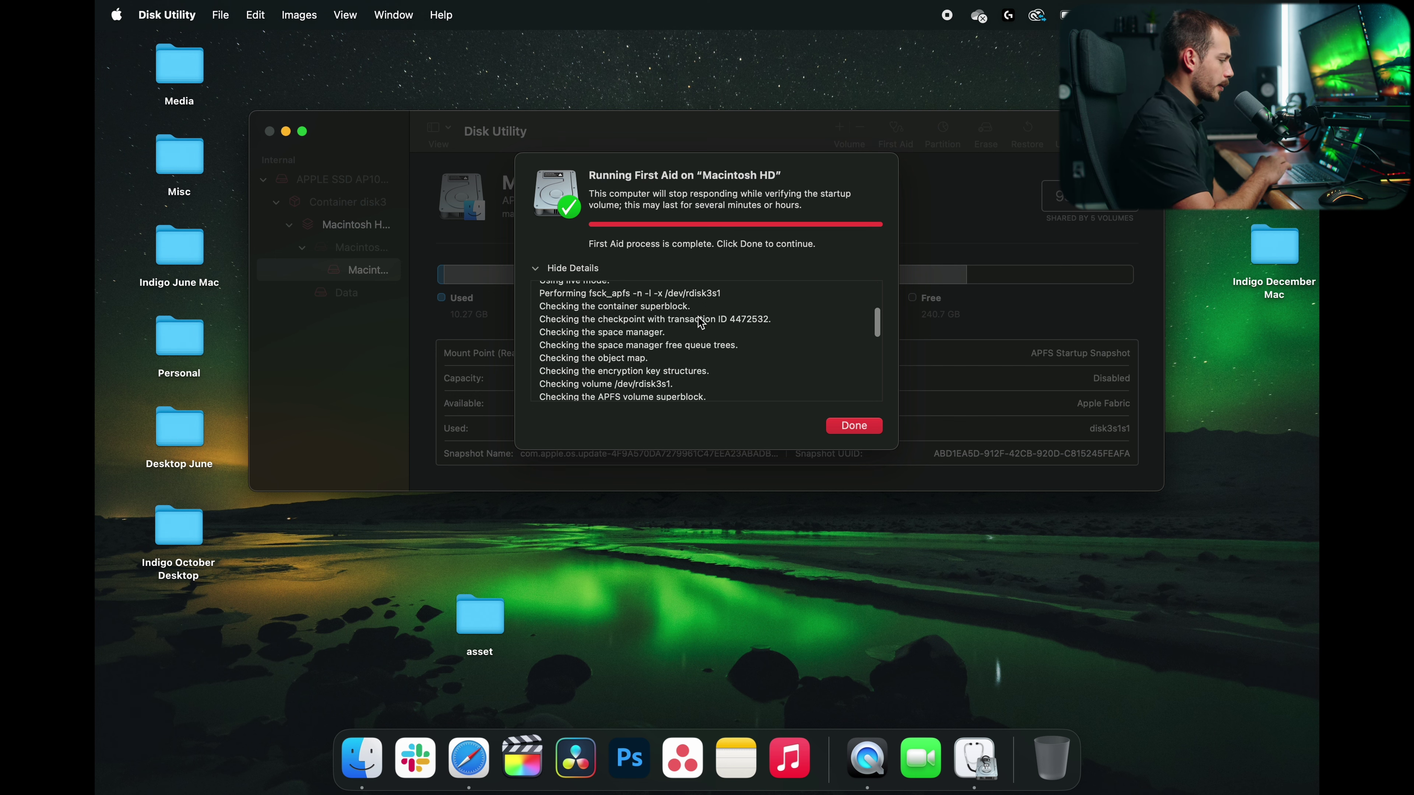
pyautogui.scroll(-5, 700, 320)
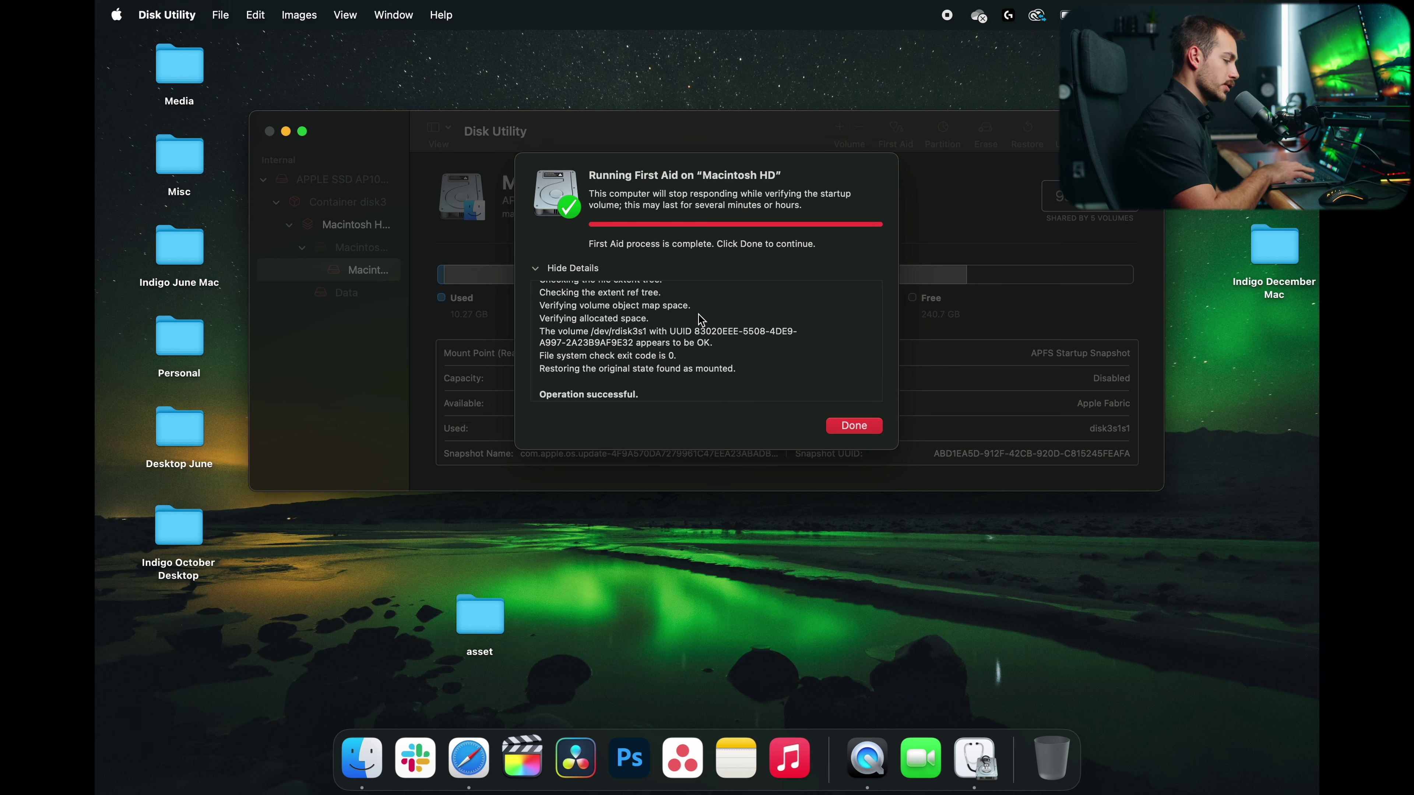
pyautogui.press('Return')
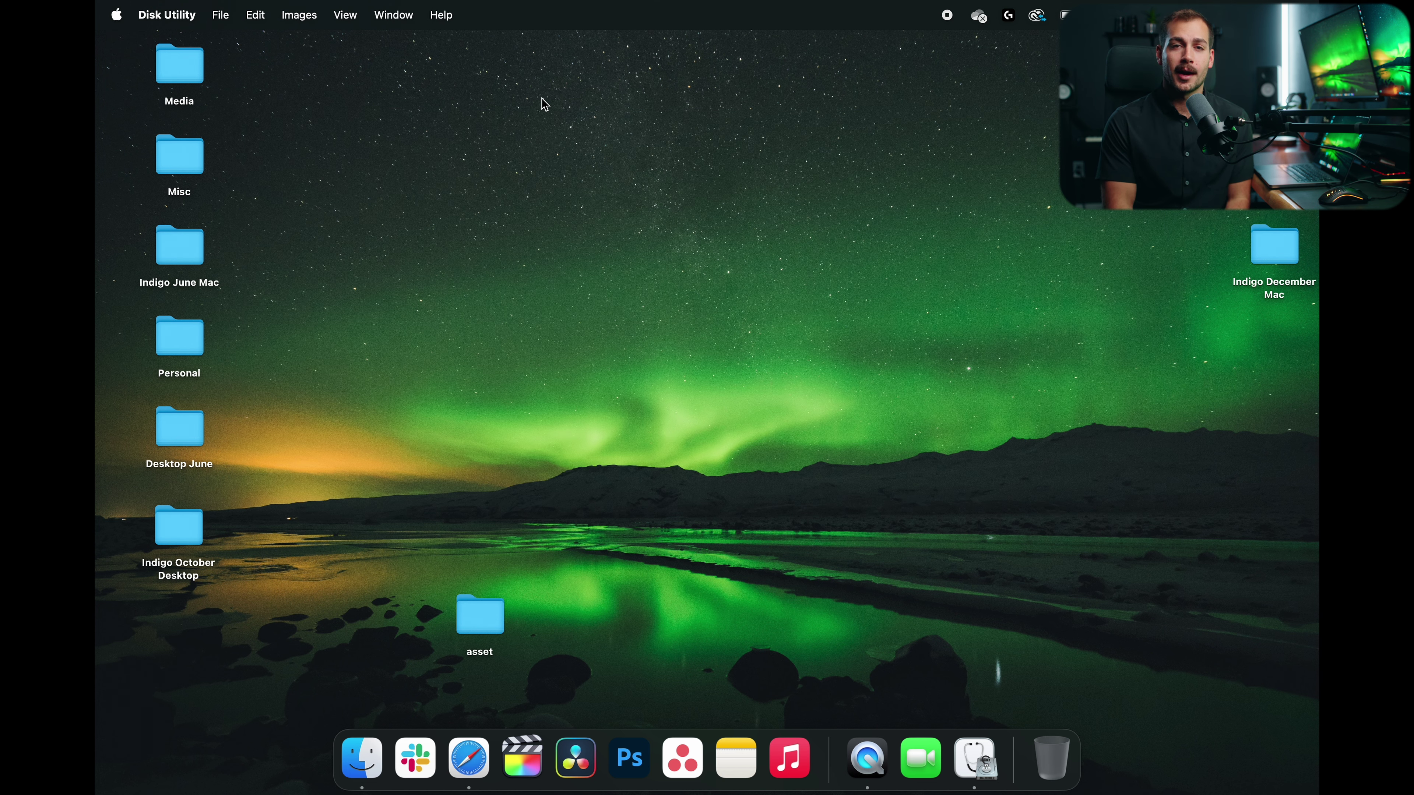